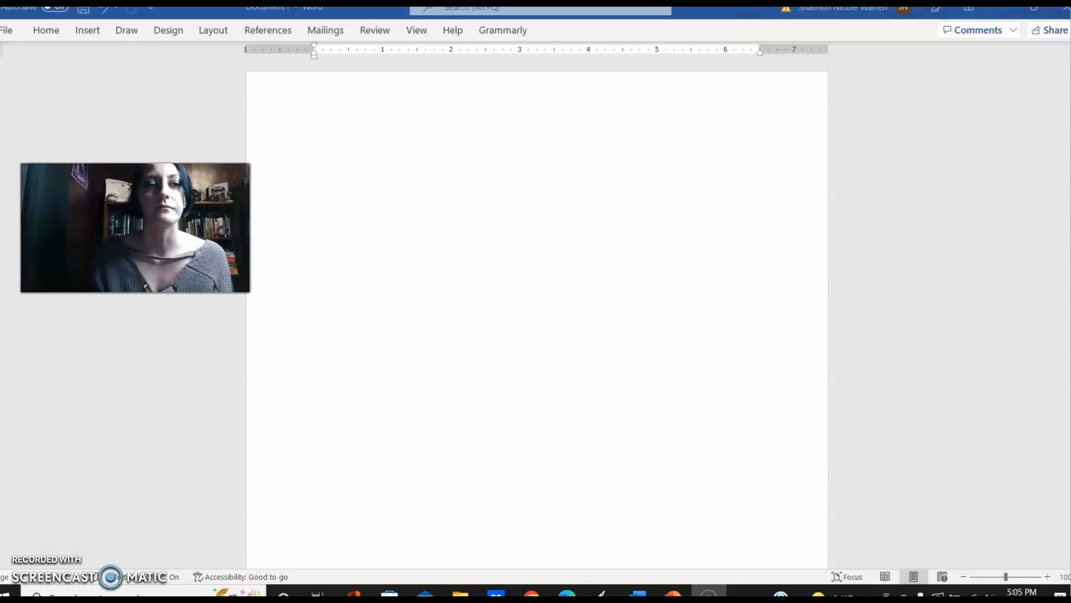
Step: Set the document font to Times New Roman, size 12
click(48, 32)
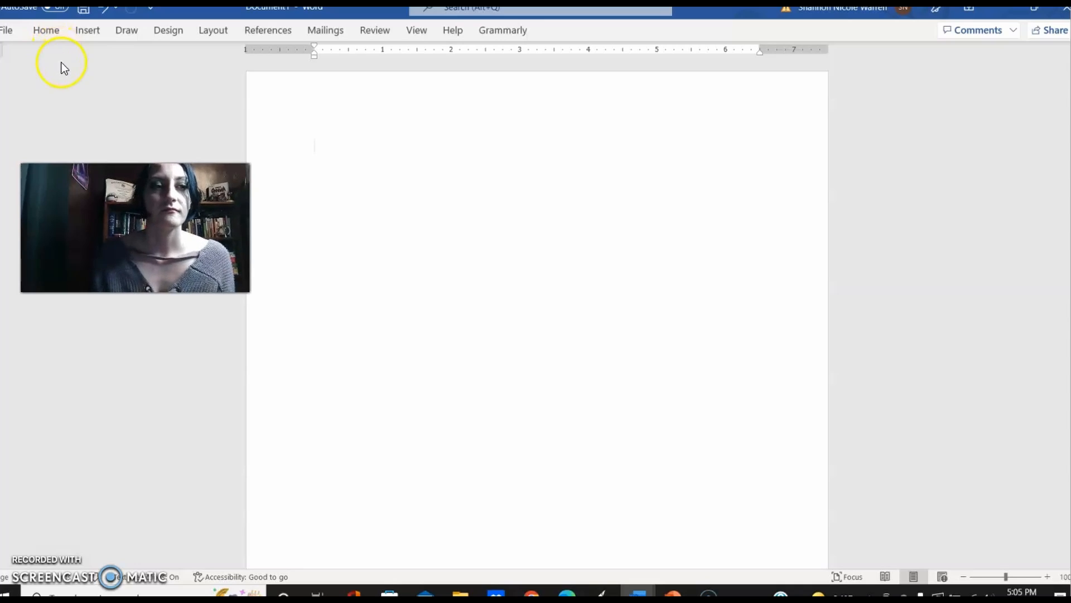
click(53, 33)
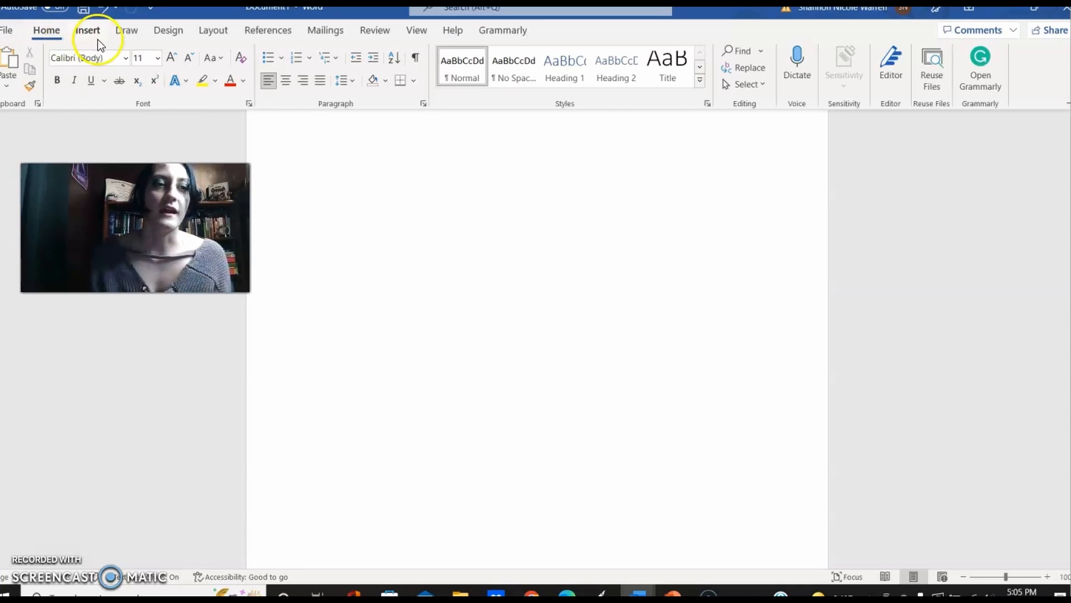
click(127, 57)
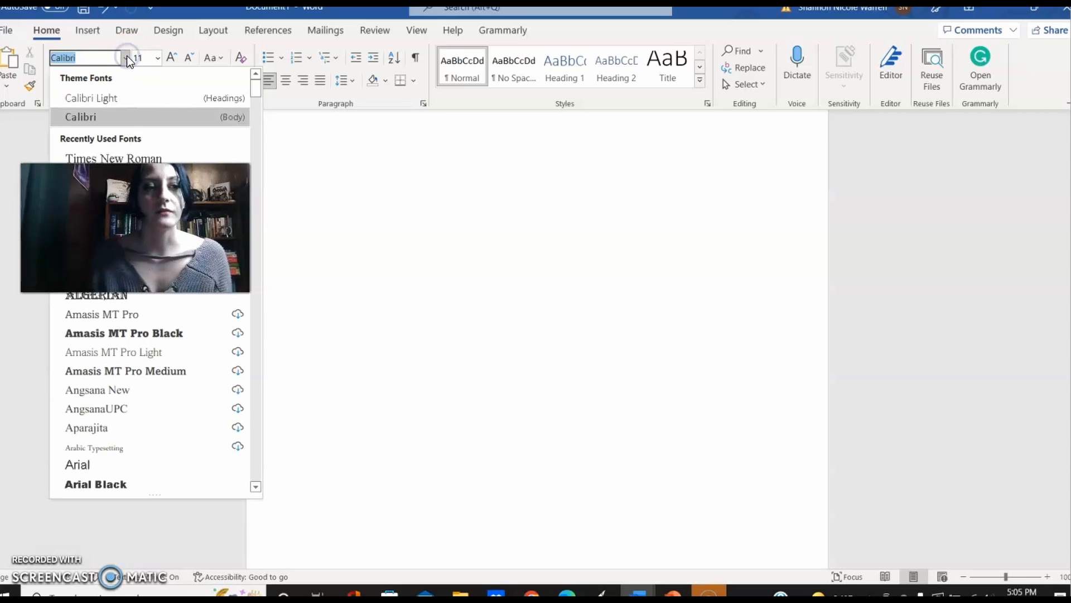
click(135, 159)
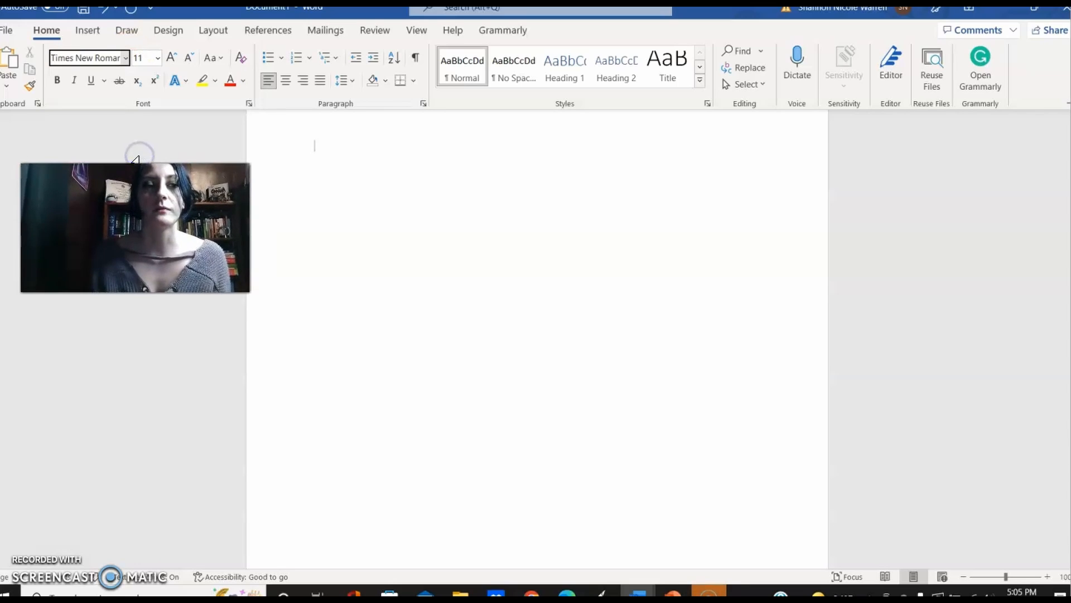
click(158, 57)
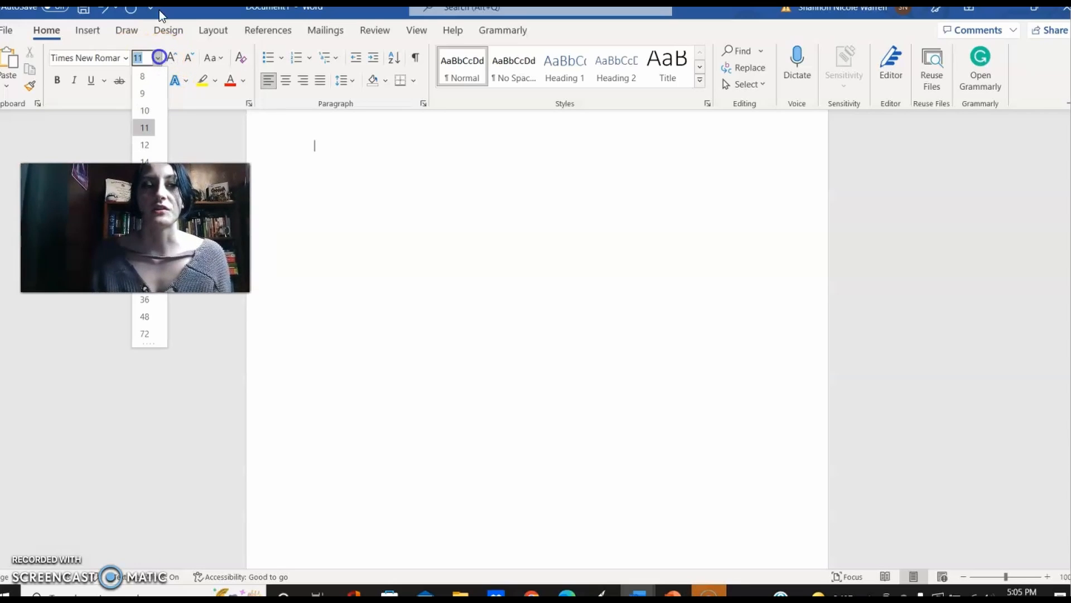
click(146, 144)
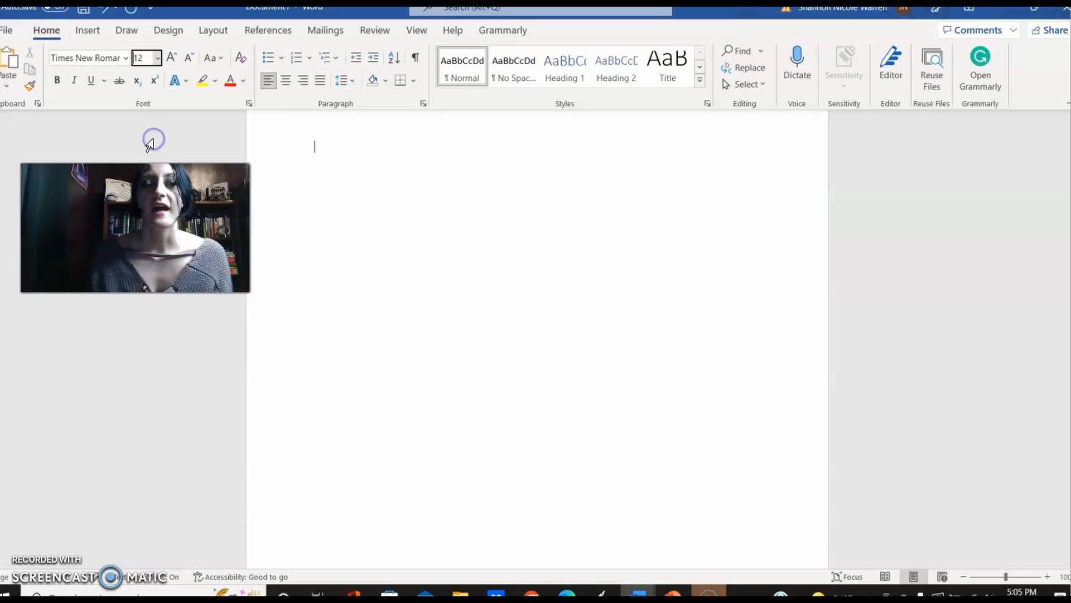
Step: Set the paragraph line spacing to 2.0 and return to the start of the blank page
click(351, 83)
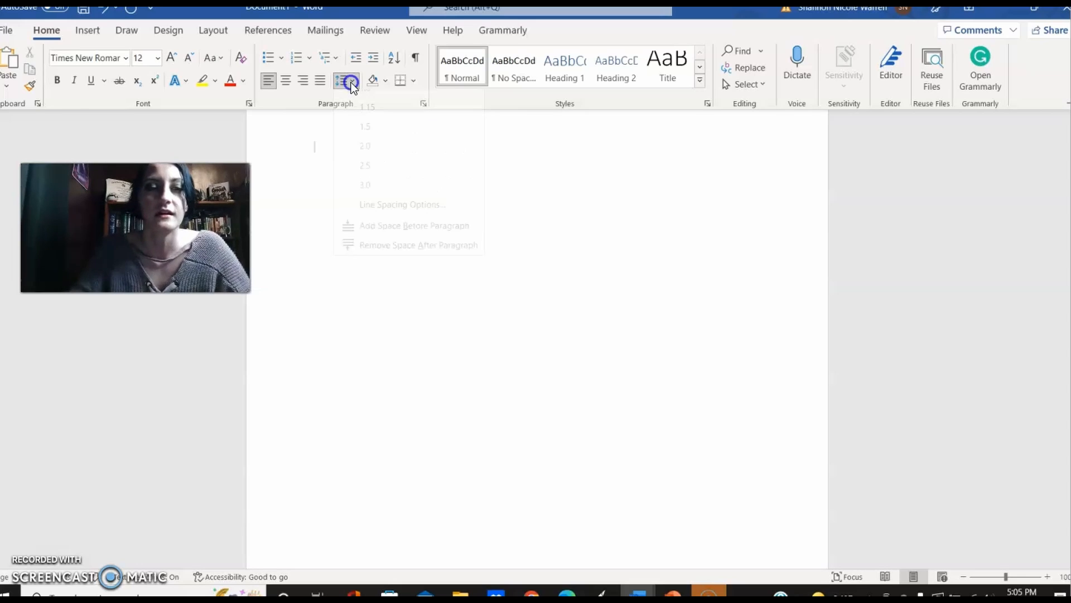
click(366, 166)
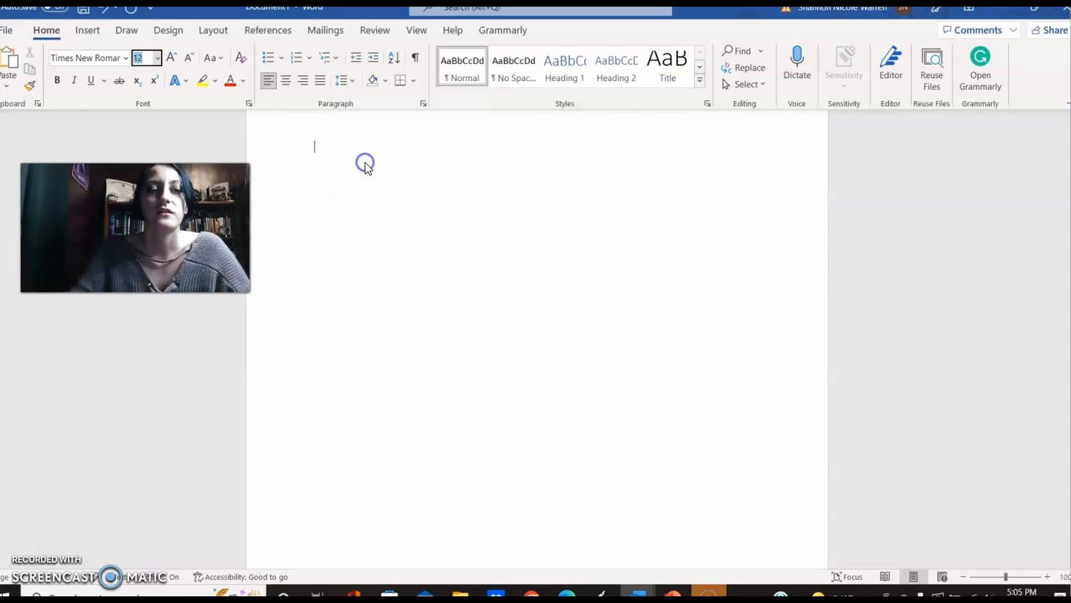
click(339, 161)
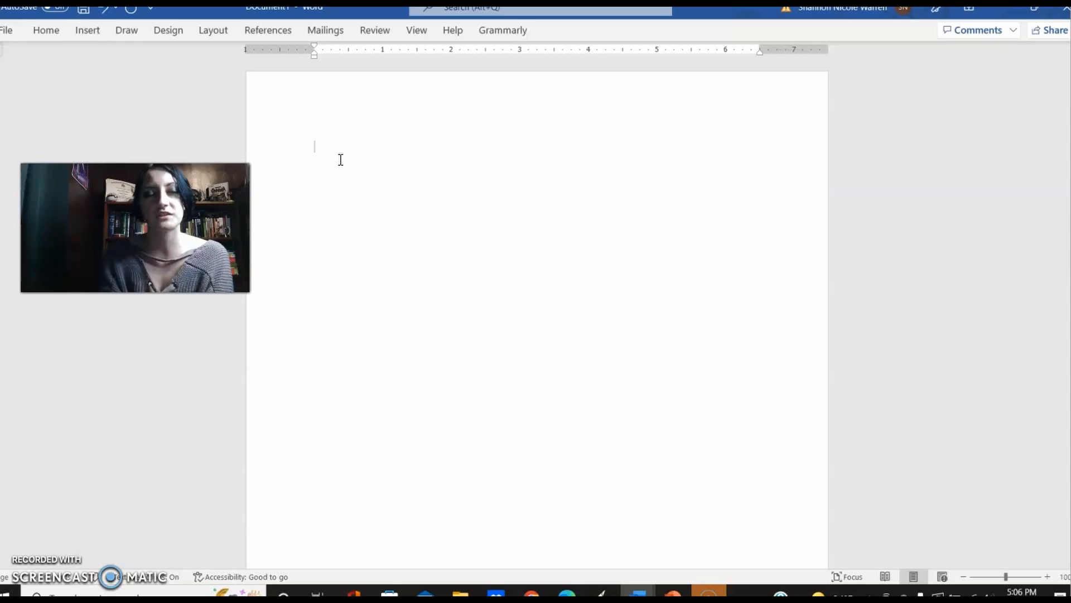
Step: Enter the student's full name on the first line and the course "ENG 110" on the line below
text(Tuto )
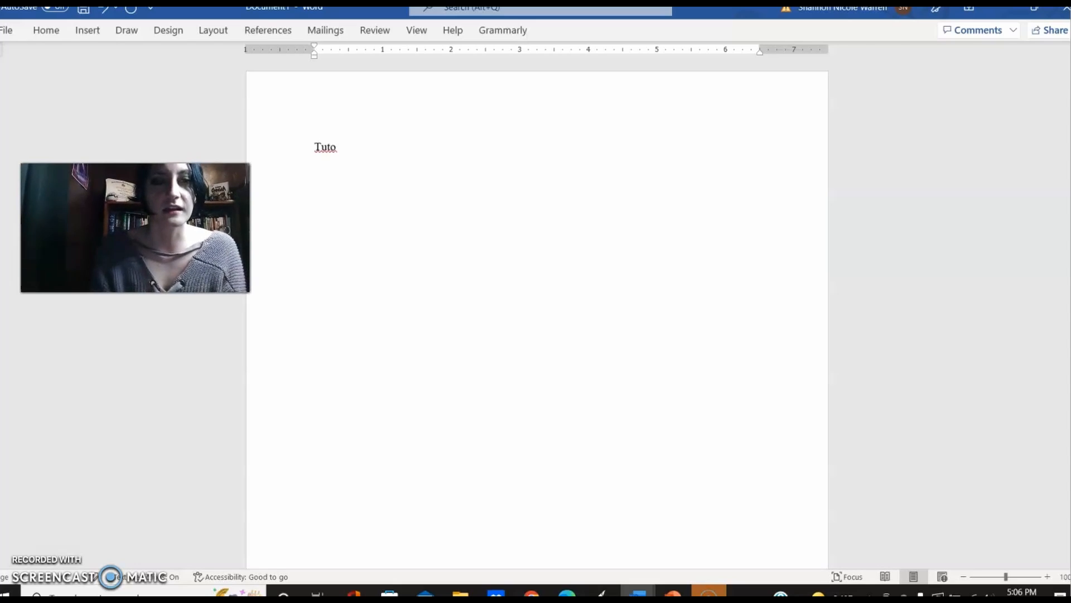
text(Rial)
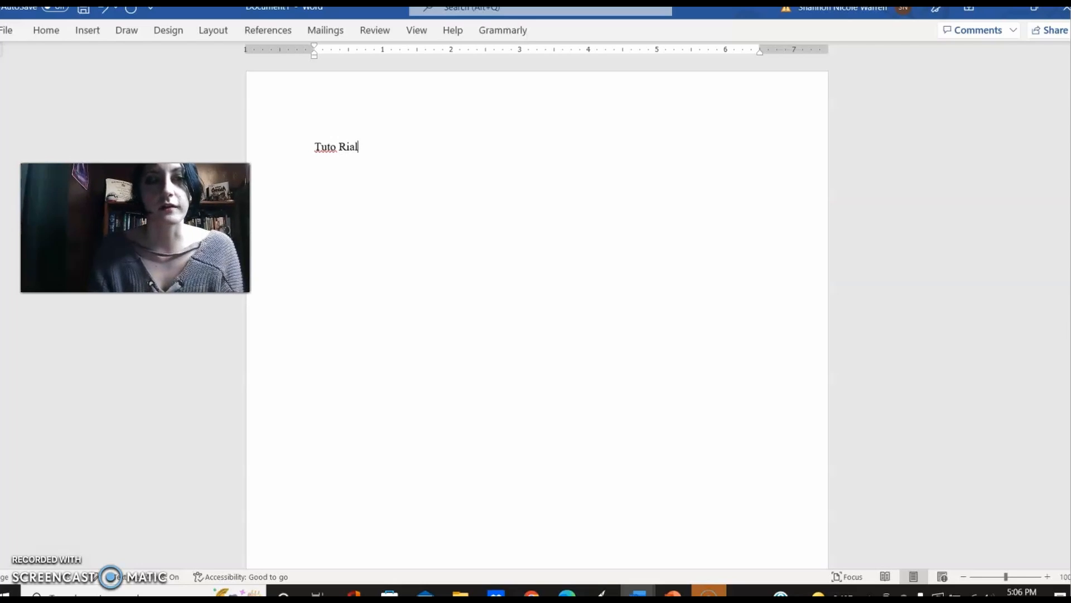
key(Return)
key(Return)
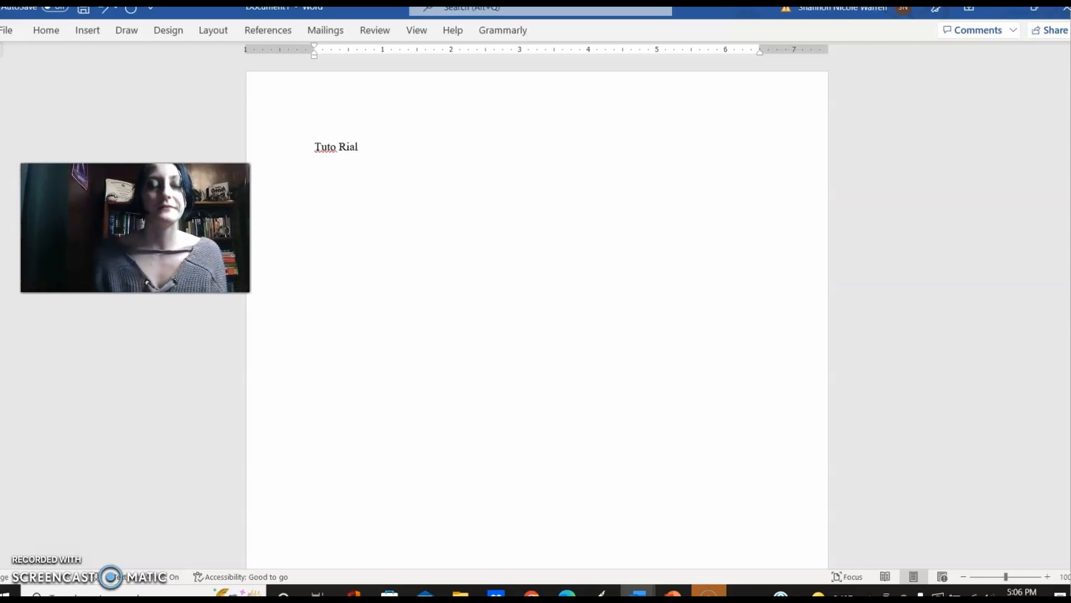
text(ENG )
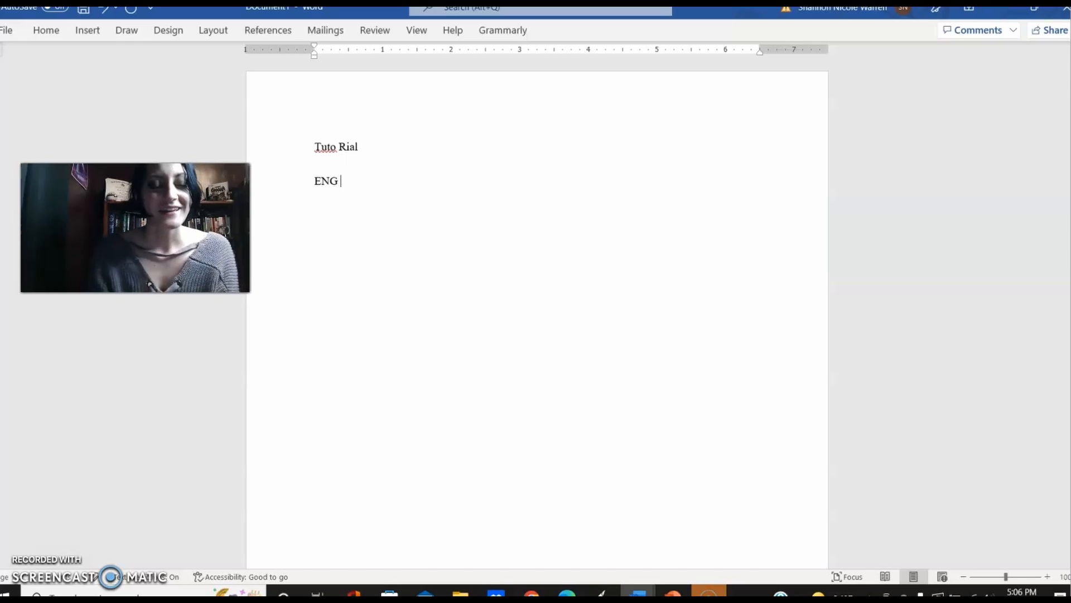
text(110)
Step: Add a "Date" line and a line with the professor's title and name, ending with a new line
key(Return)
text(Date)
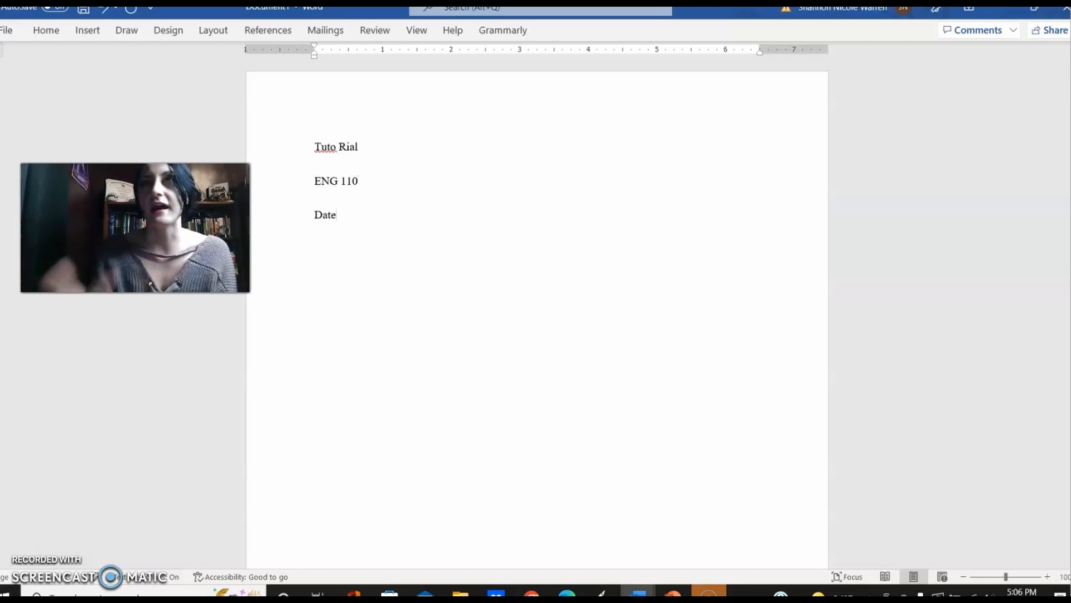
key(Return)
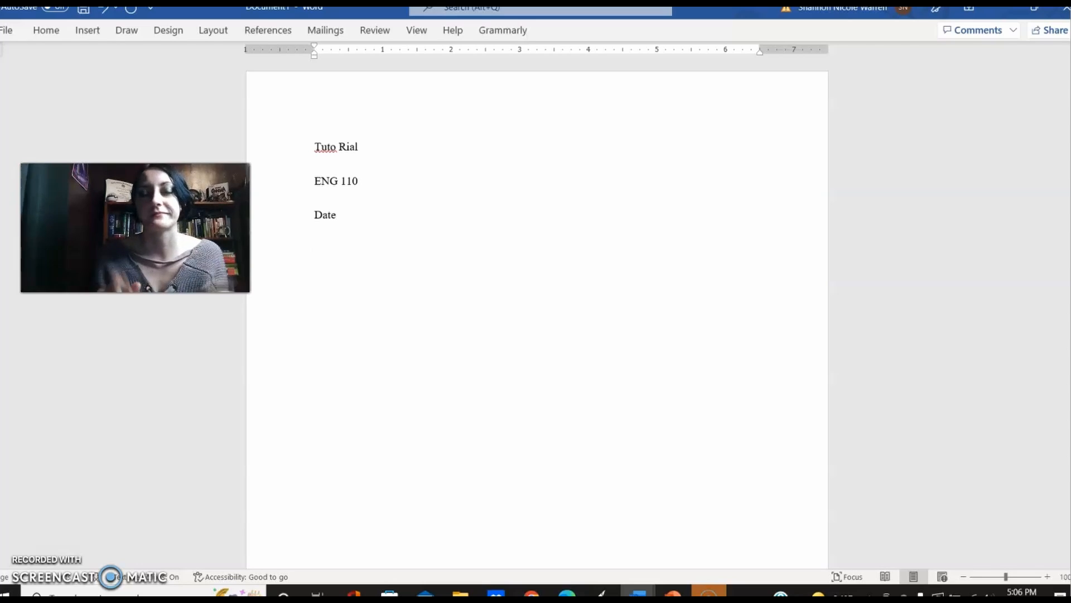
text(P)
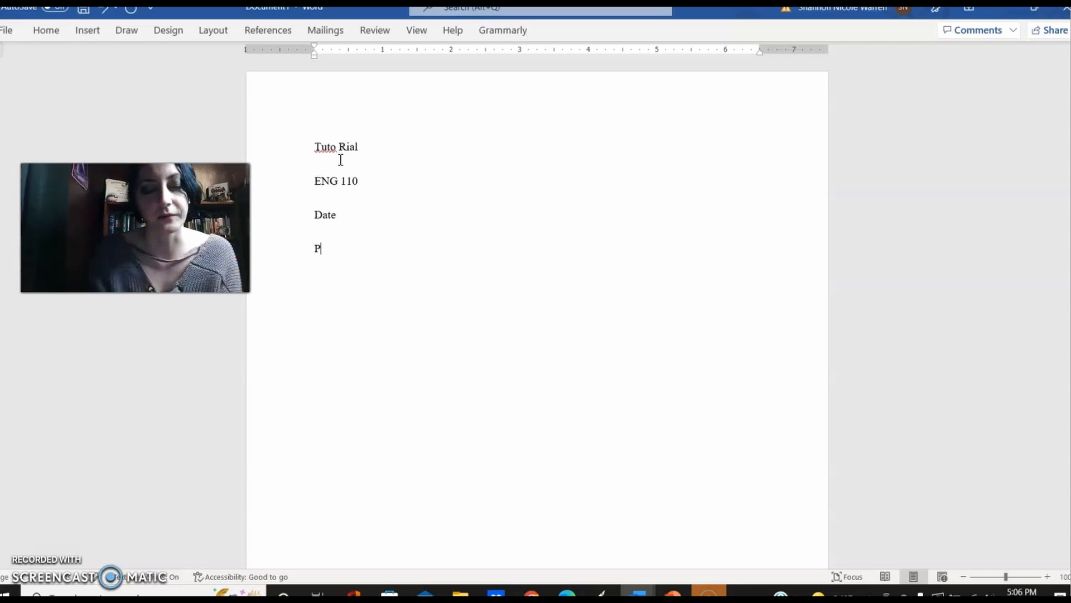
text(rofessor W)
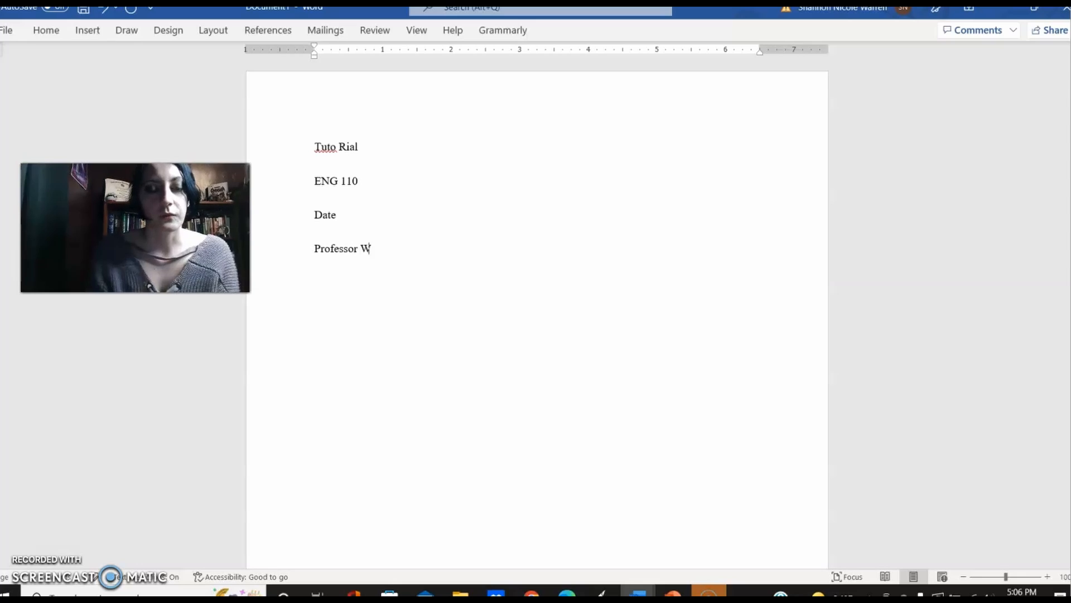
text(arren)
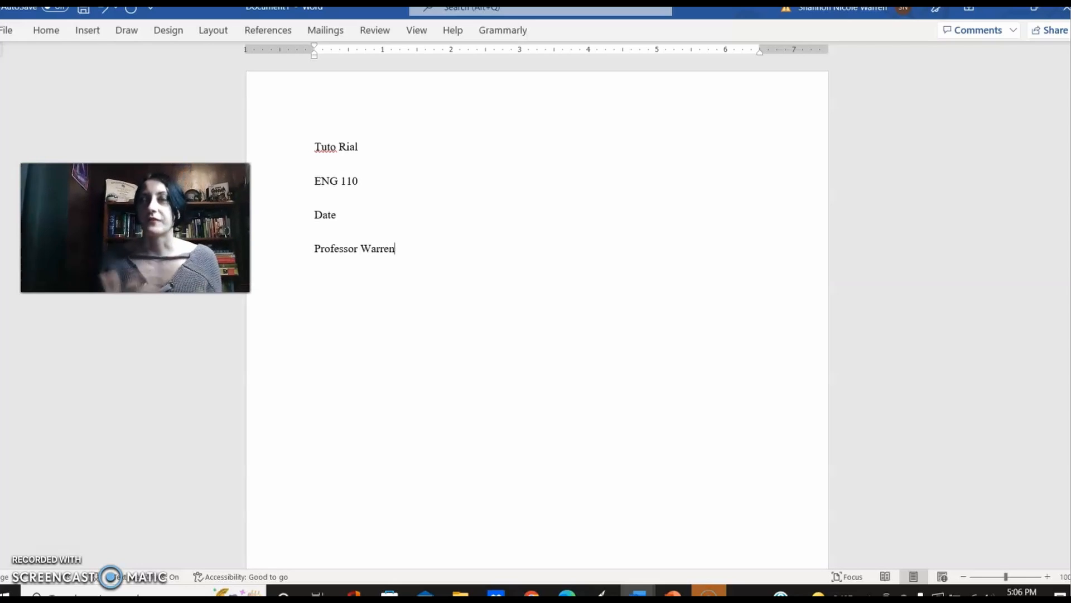
key(Return)
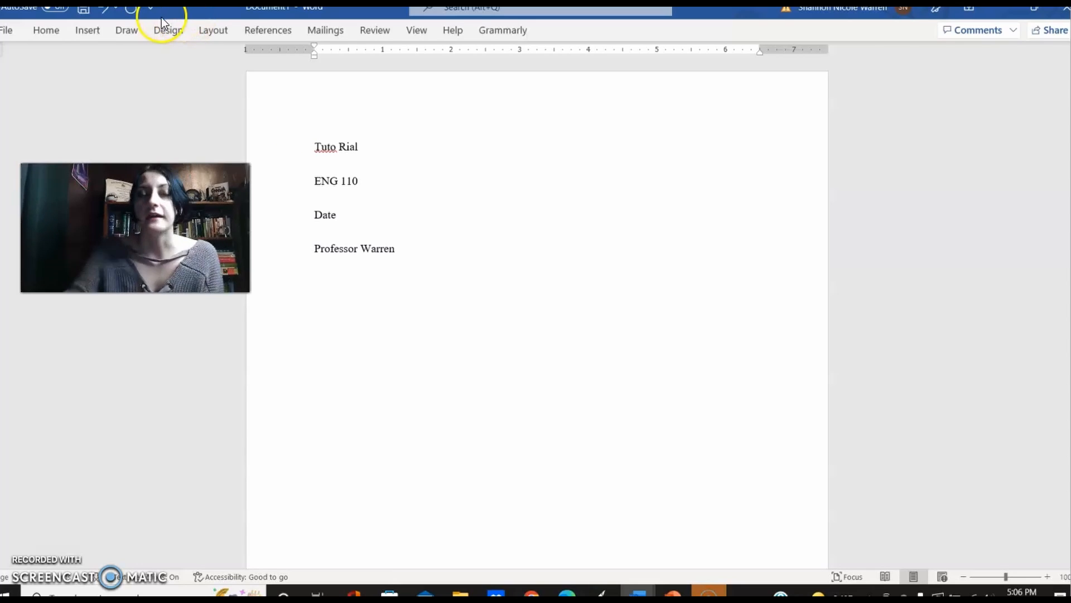
Step: Insert a page number at the top of the page using the Plain Number 3 style
click(128, 32)
click(95, 32)
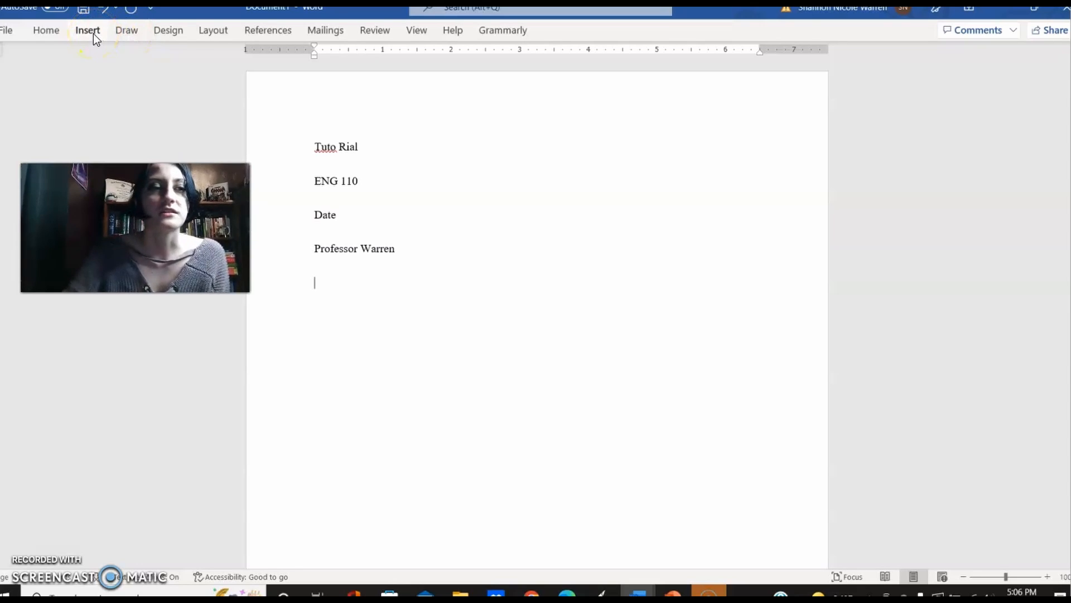
click(93, 34)
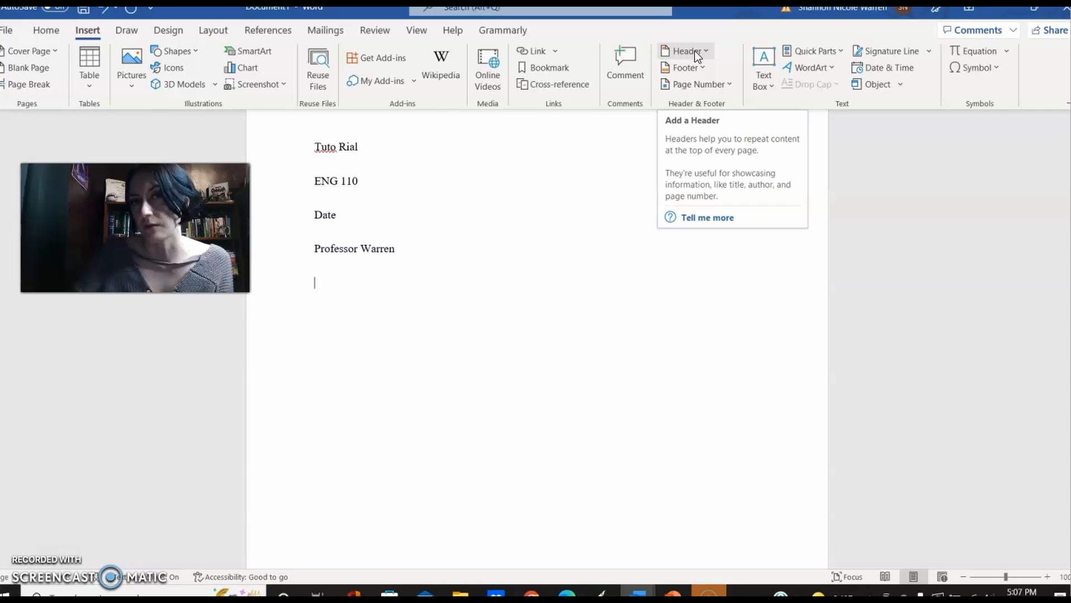
click(727, 83)
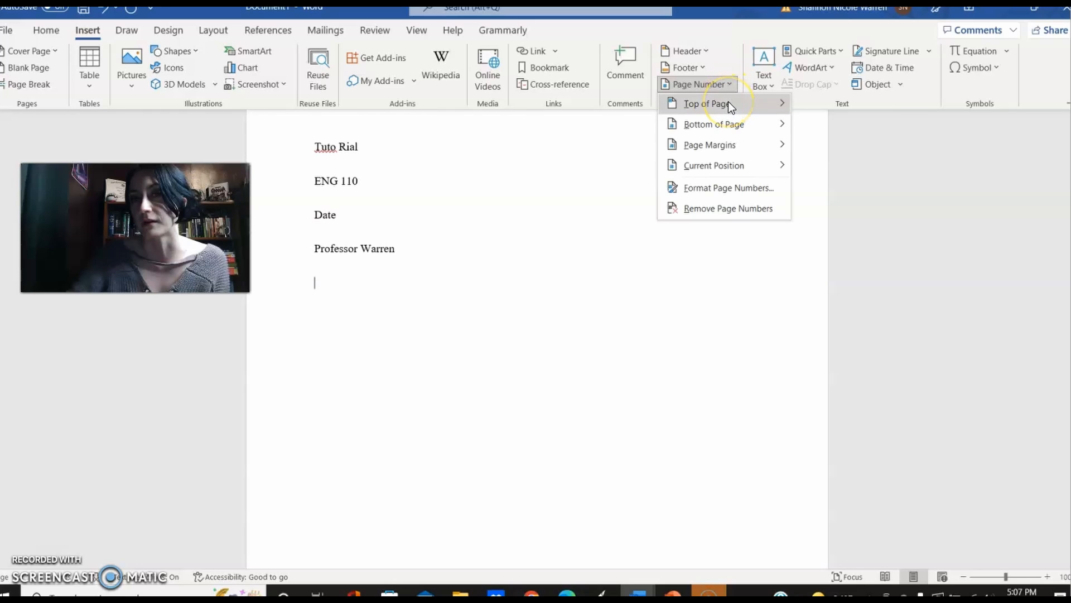
mouse_move(728, 103)
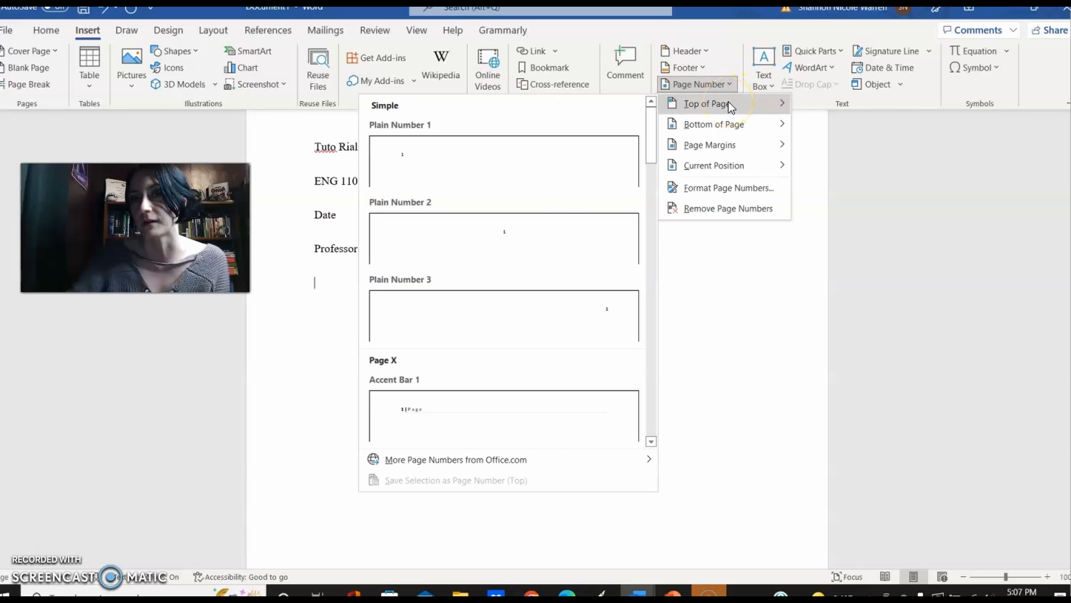
click(561, 291)
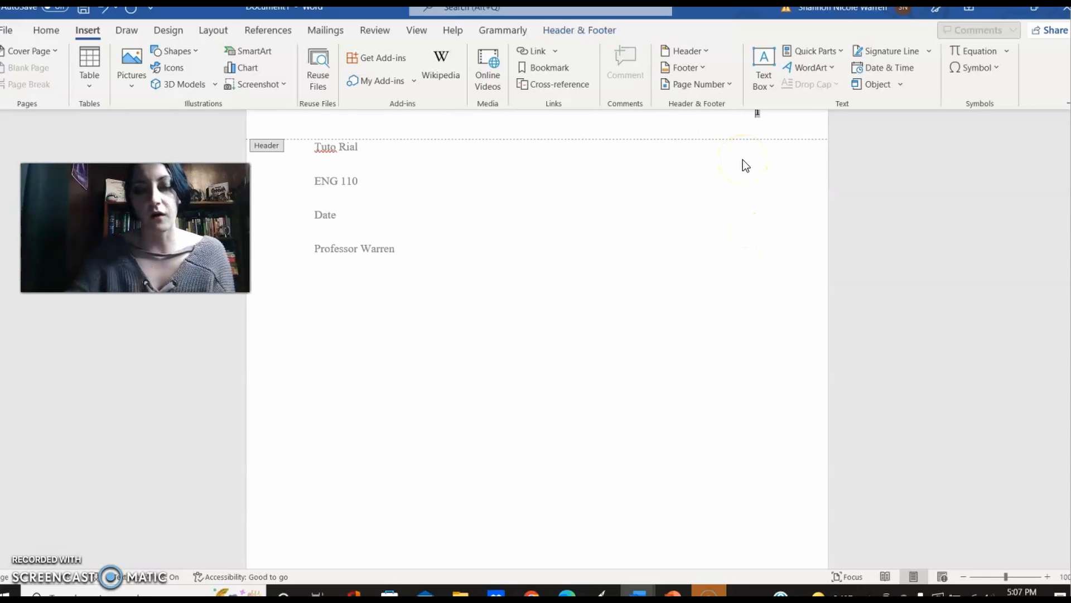
Step: Add the student's last name before the page number in the header and close the header
text(Rial)
click(734, 280)
double_click(734, 279)
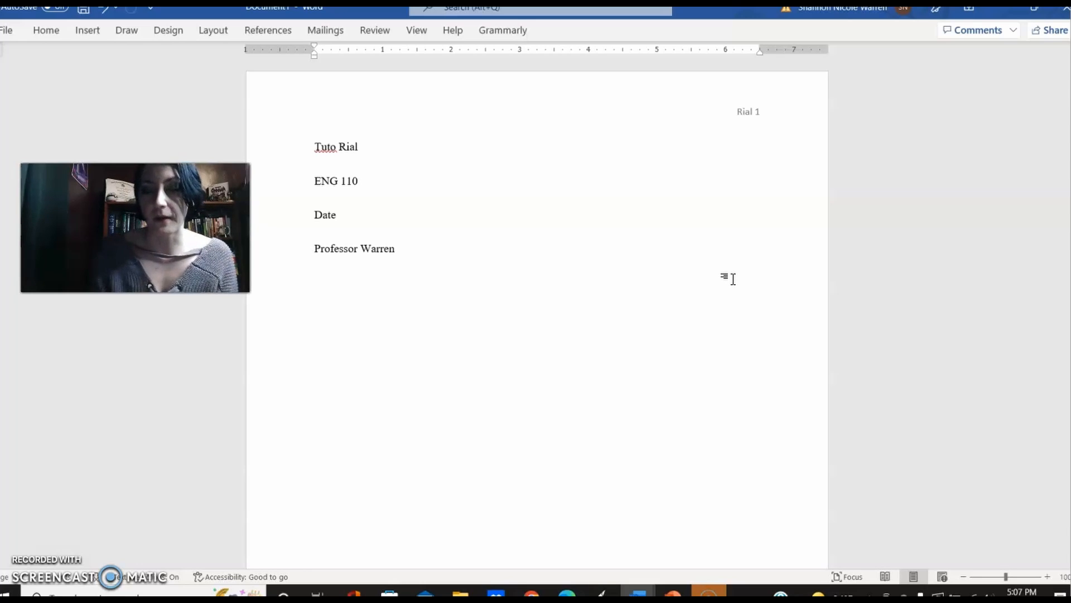
Step: Add five blank lines below the heading and insert a page break to start a second page
click(527, 219)
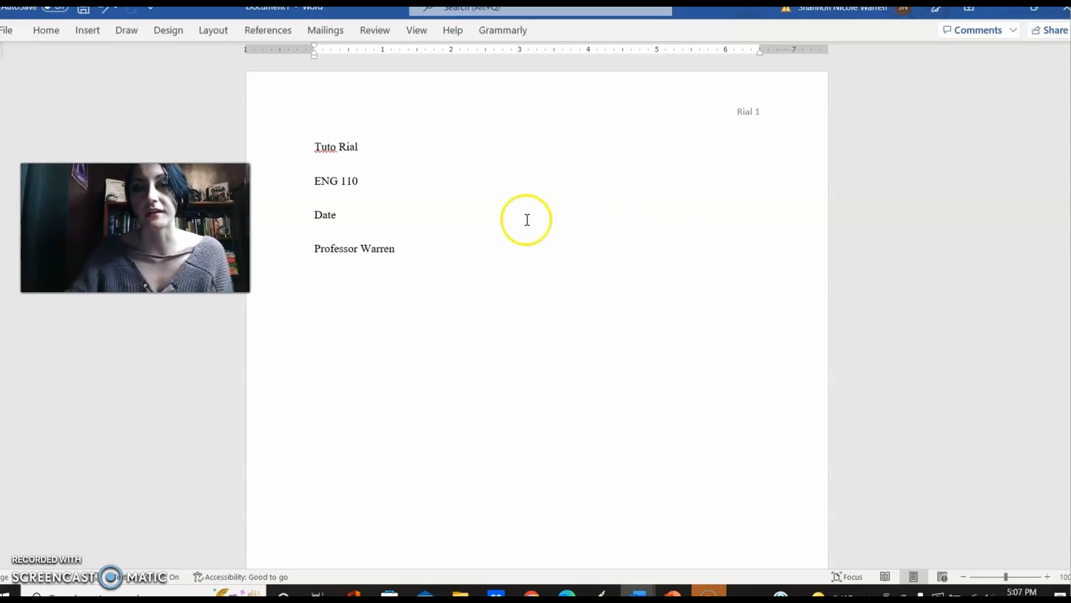
key(Return)
key(Return)
key(Return)
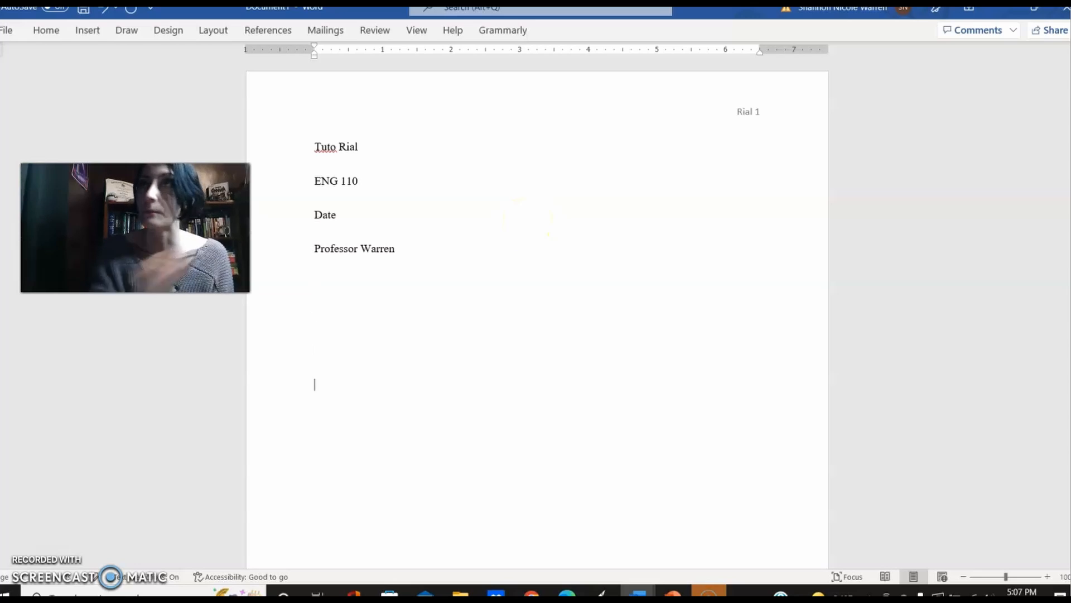
key(Return)
key(Return)
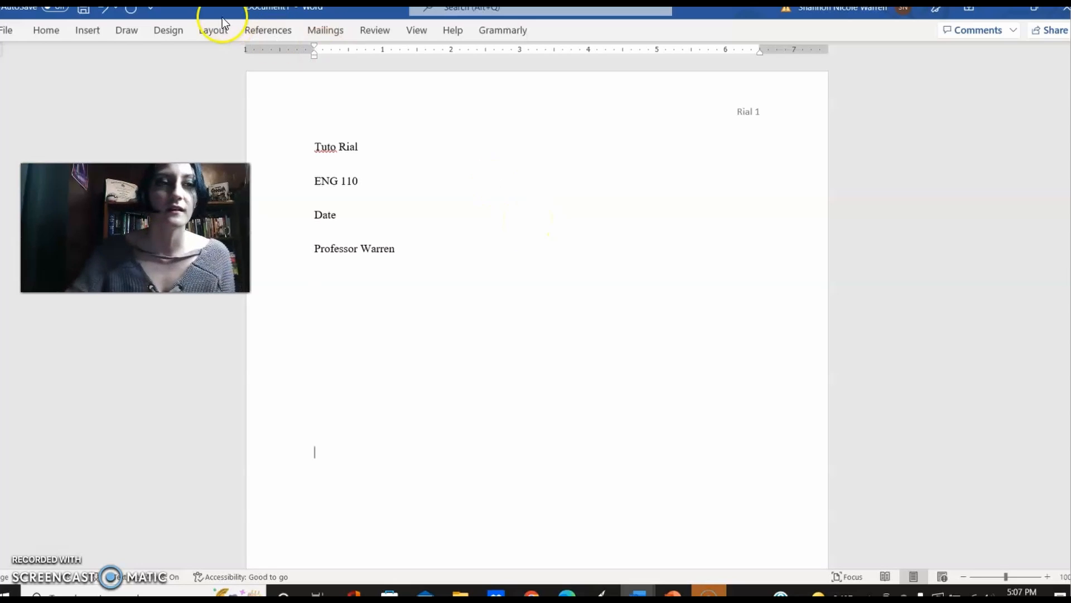
click(89, 31)
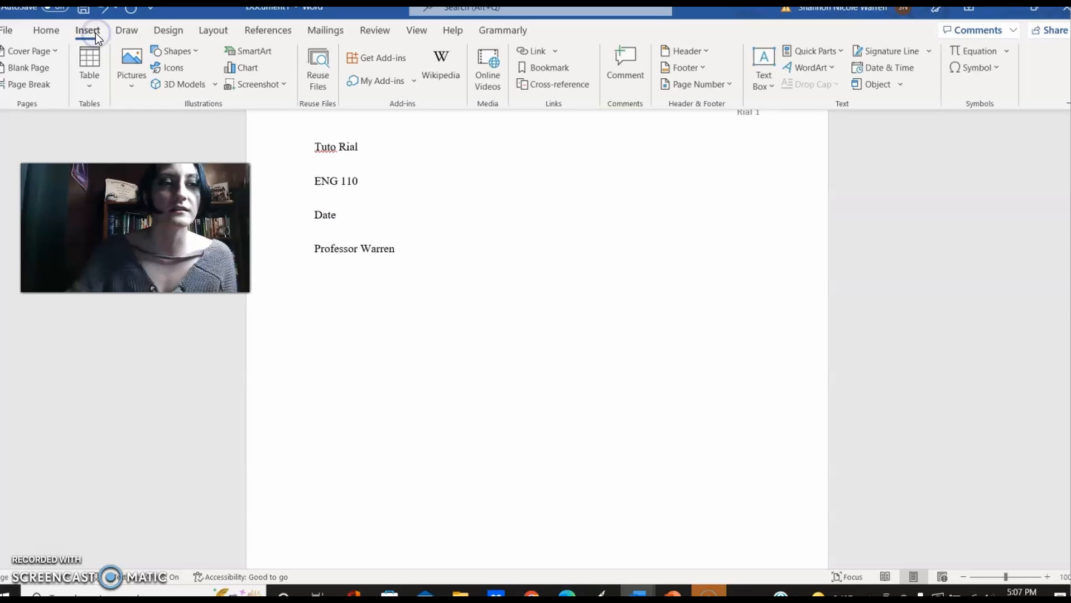
click(45, 90)
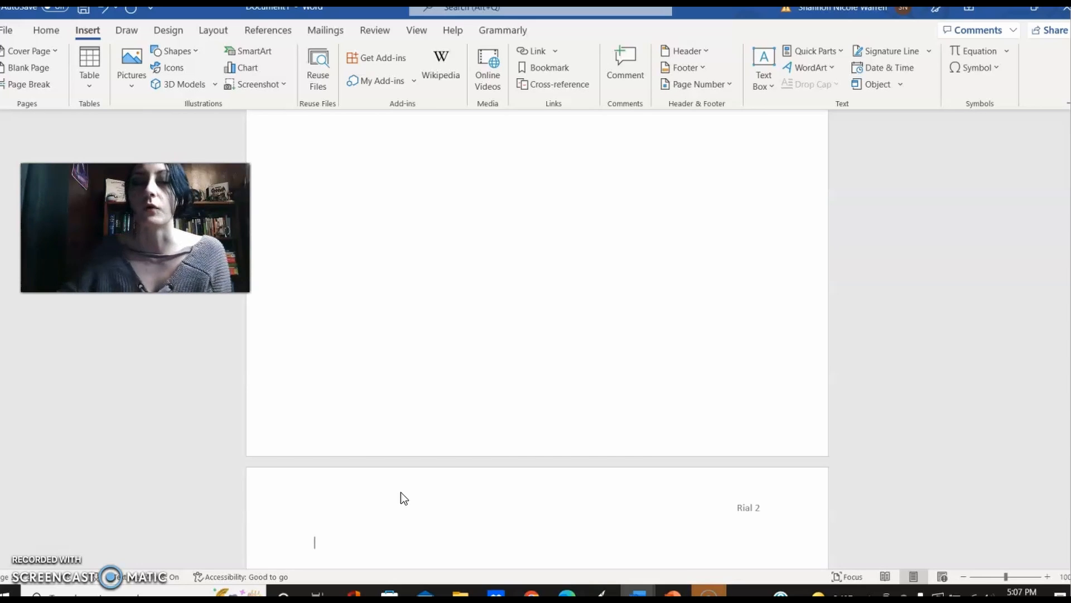
click(711, 558)
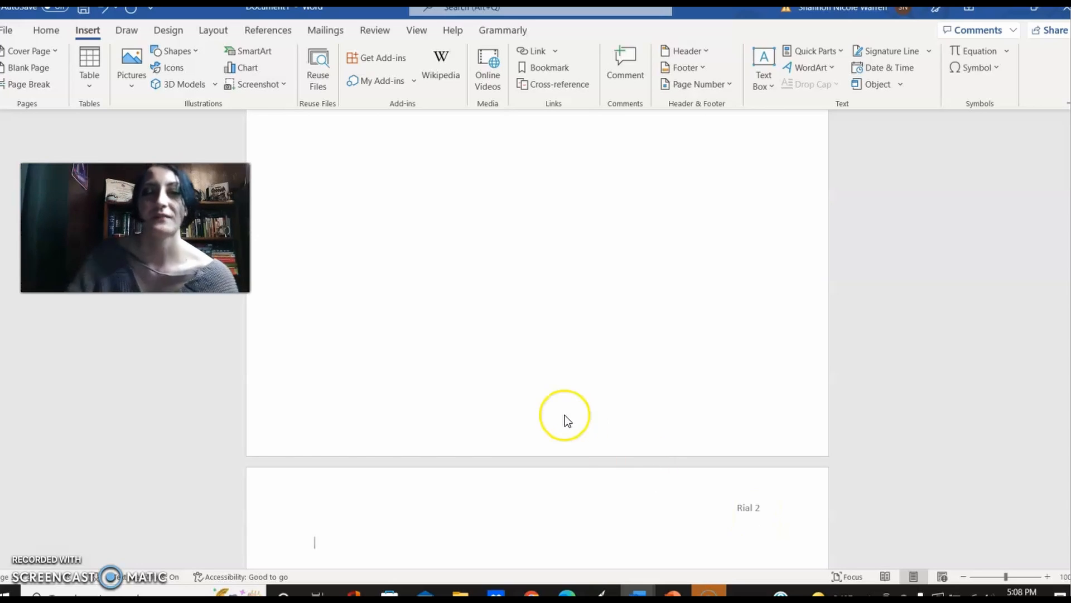
Step: Paste the copied citation for "The Past Tense and the Future Perfect" into the blank area below the heading on the first page
click(550, 363)
click(552, 363)
scroll(552, 363, up, 5)
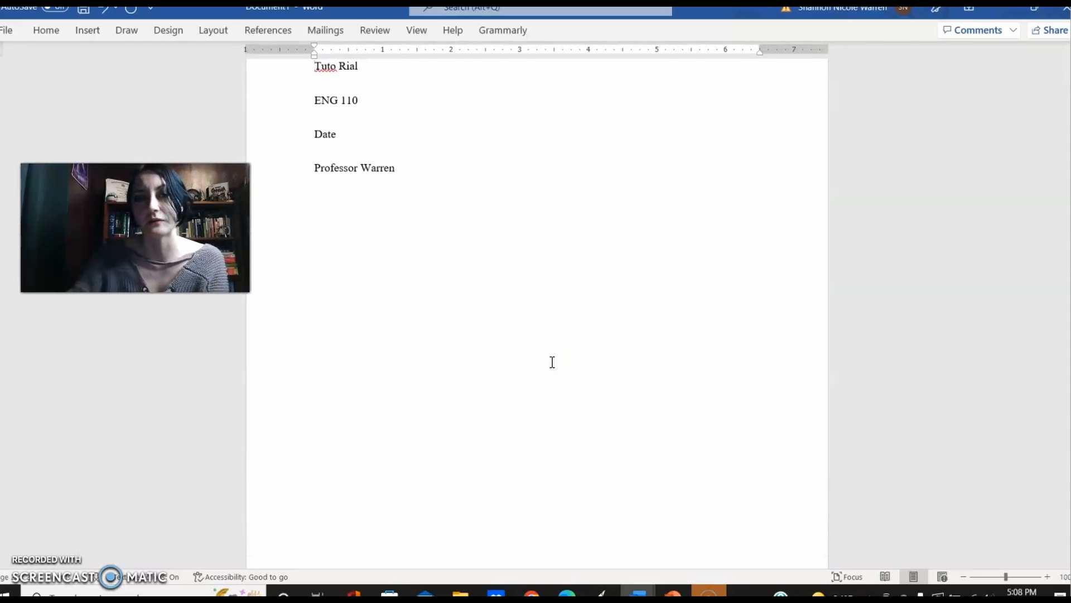
click(460, 206)
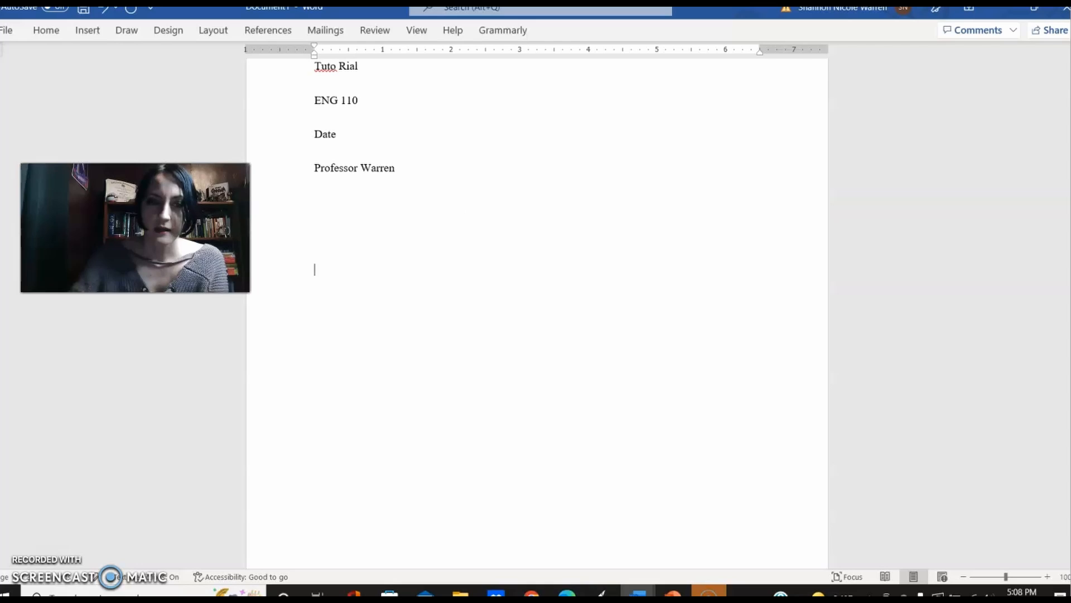
text(Bridges Will, "The Past Tense and the Future Perfect: The Postmodern Play of Watanabe and the Coming Community." Possibility The Journal of Popular Culture, vol. 51, no. 3, 2018, pp. 776-801.)
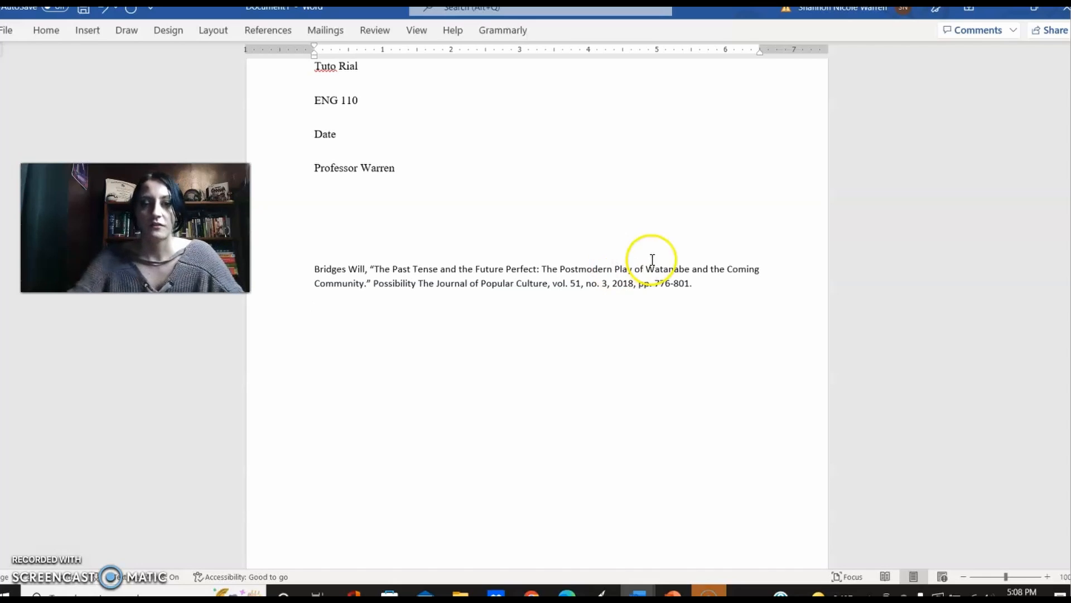
click(625, 223)
key(Up)
key(Up)
key(Up)
key(Up)
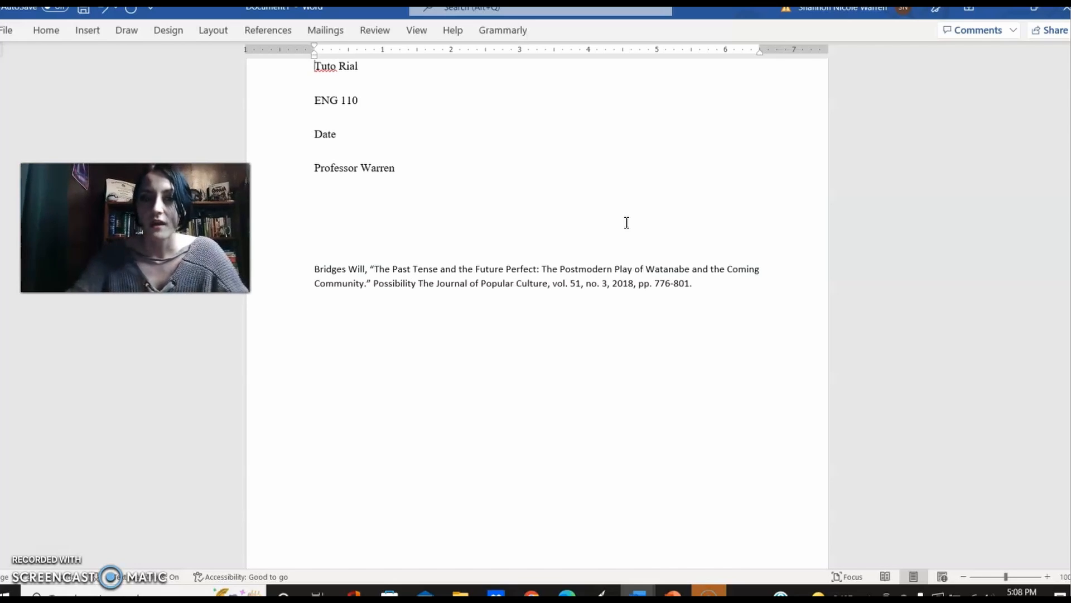
drag(698, 285, 263, 270)
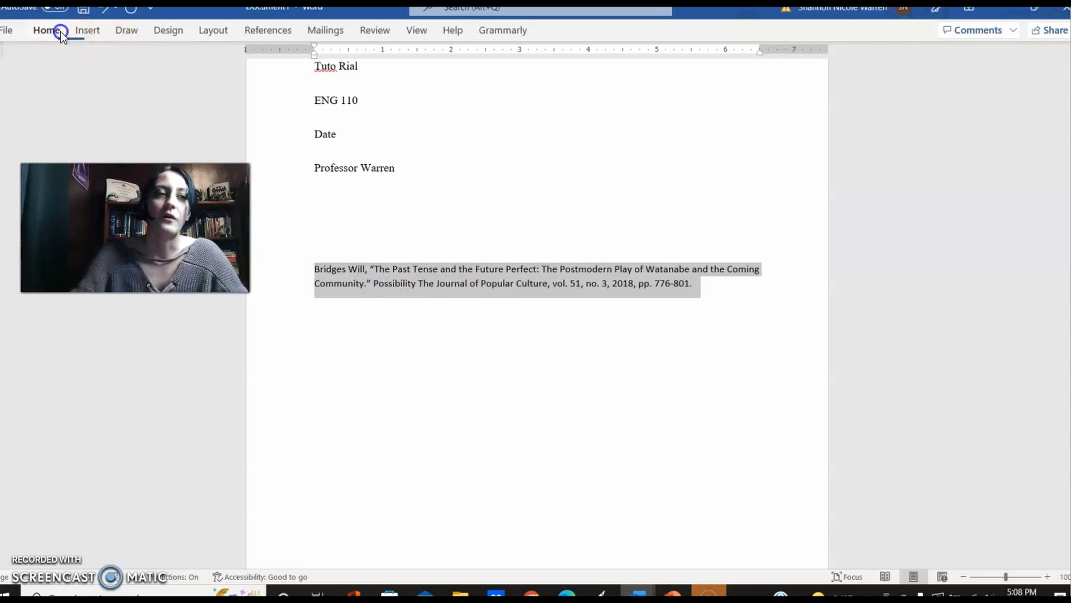
click(60, 31)
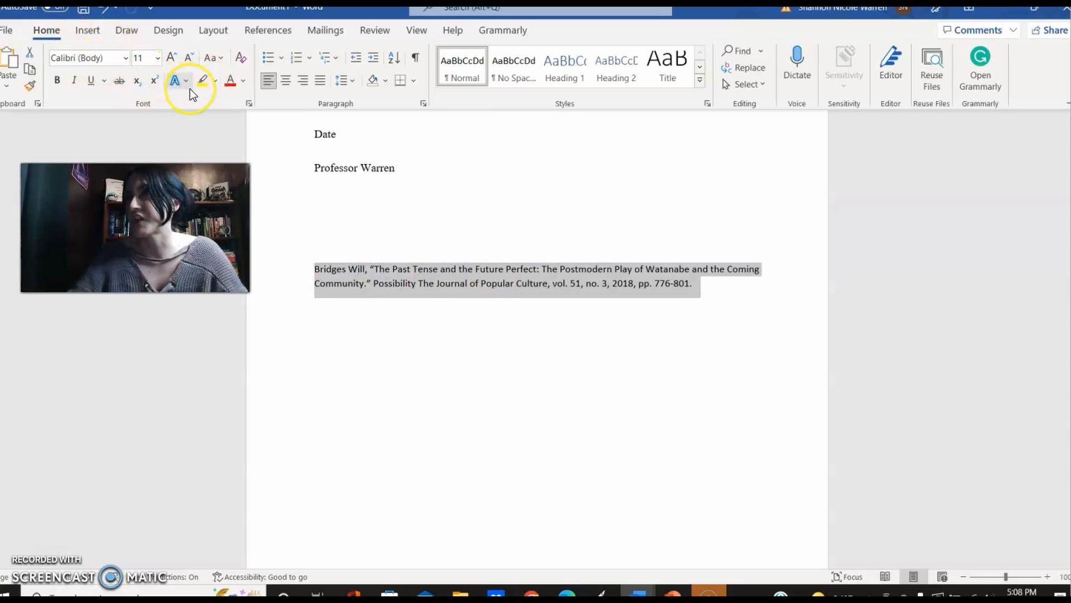
click(439, 228)
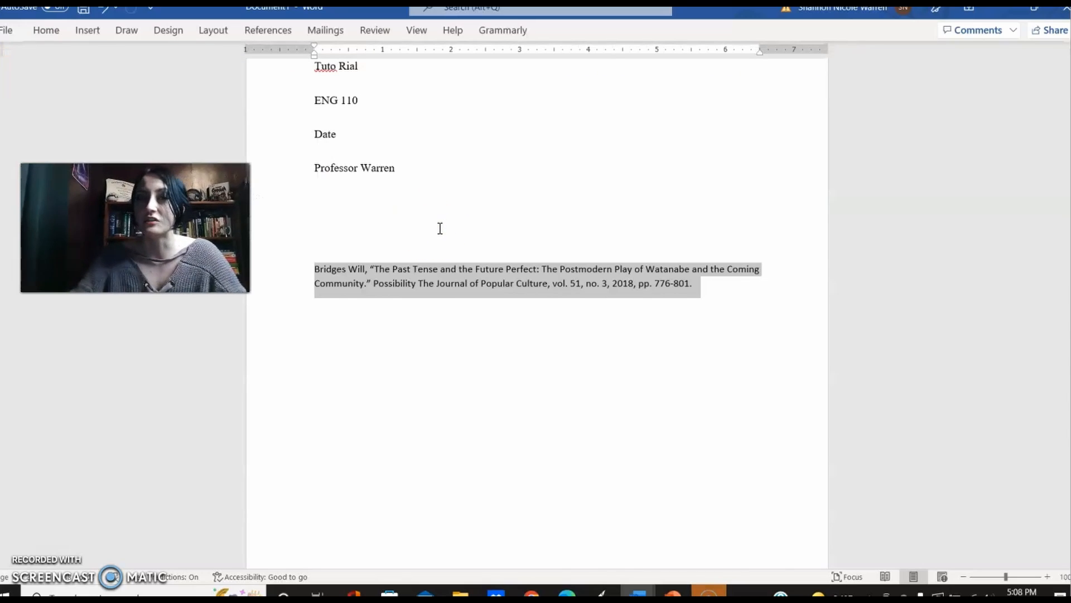
click(440, 228)
click(362, 145)
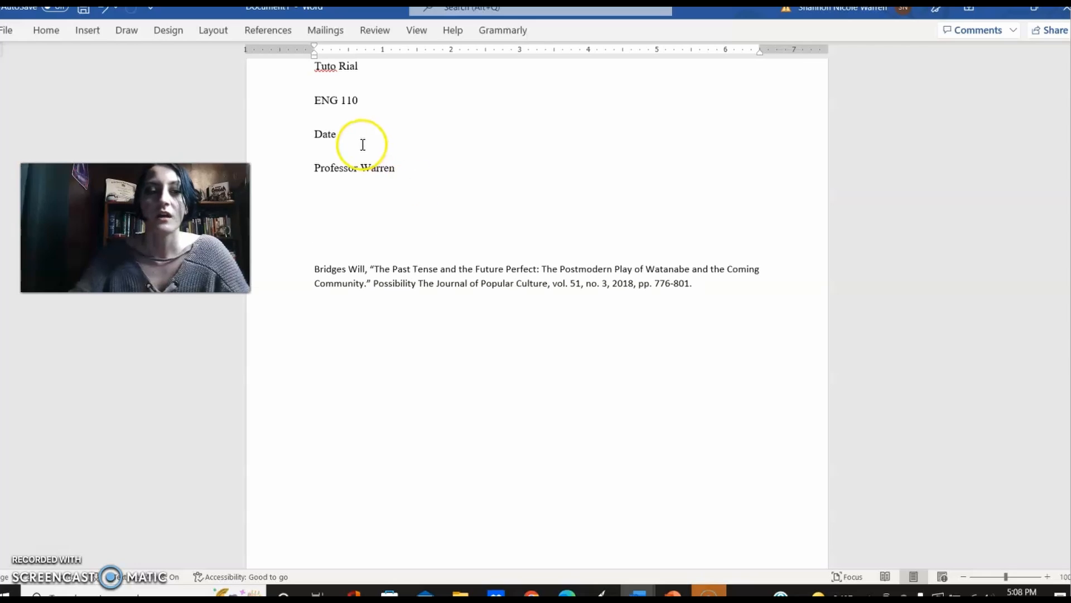
Step: Copy the Times New Roman 12 formatting from the professor line of the heading onto the whole citation with Format Painter
drag(378, 168, 319, 109)
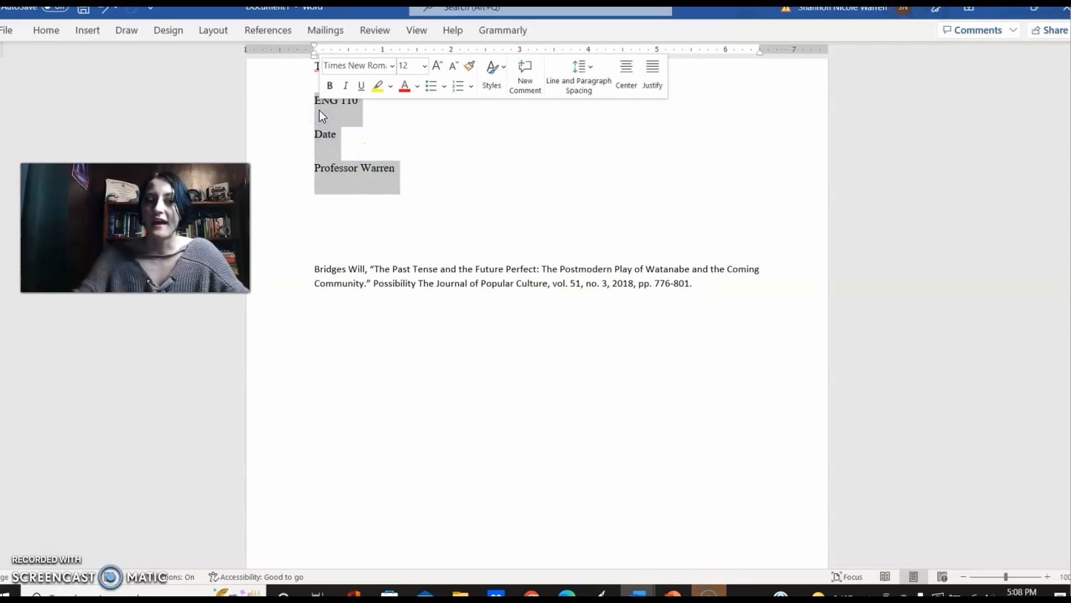
click(357, 167)
drag(383, 167, 363, 169)
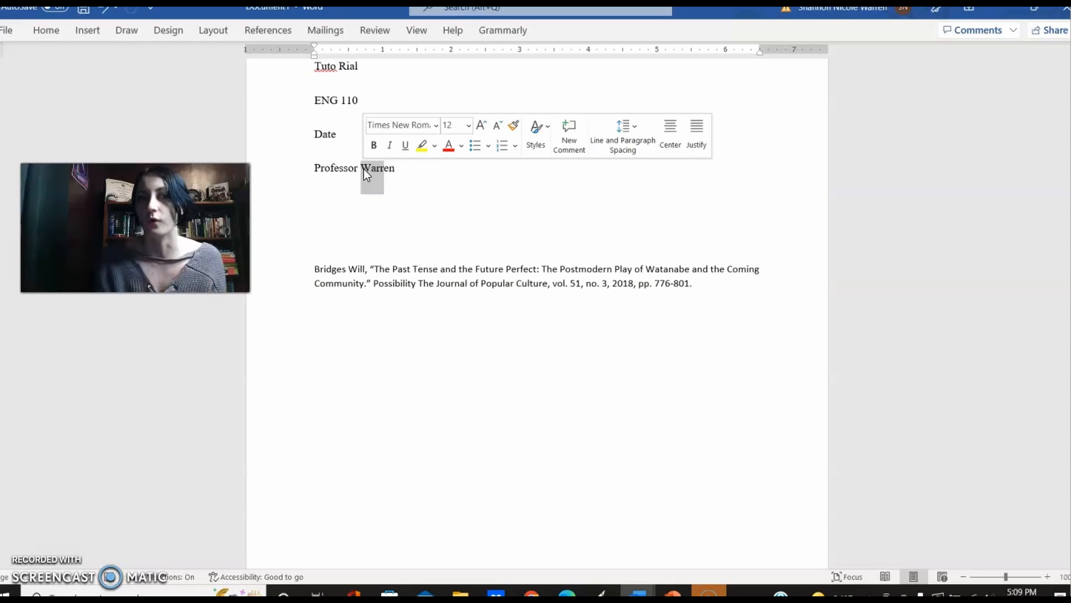
click(42, 31)
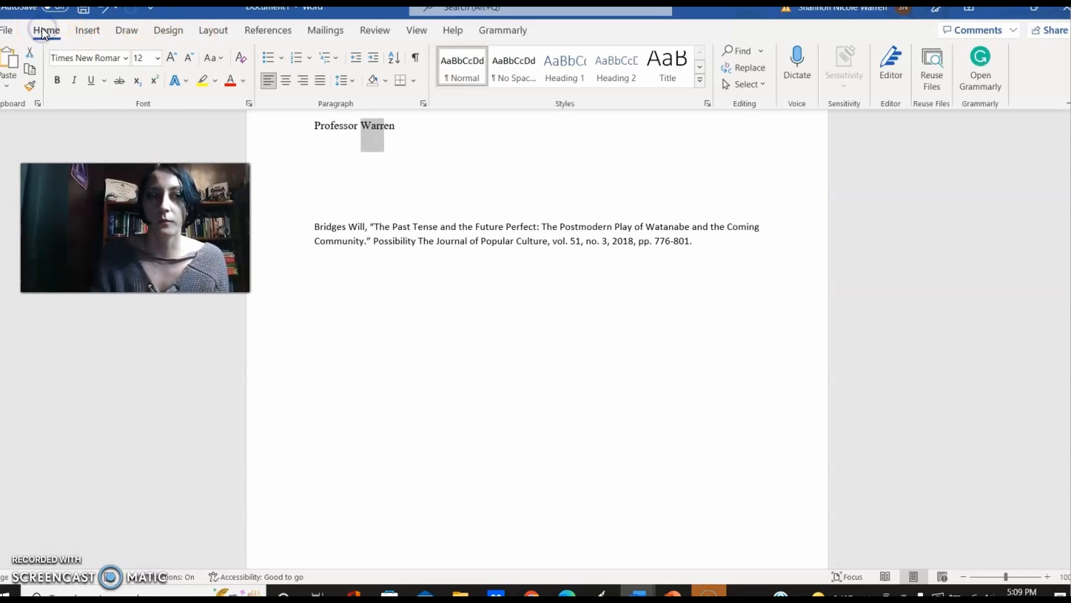
click(30, 86)
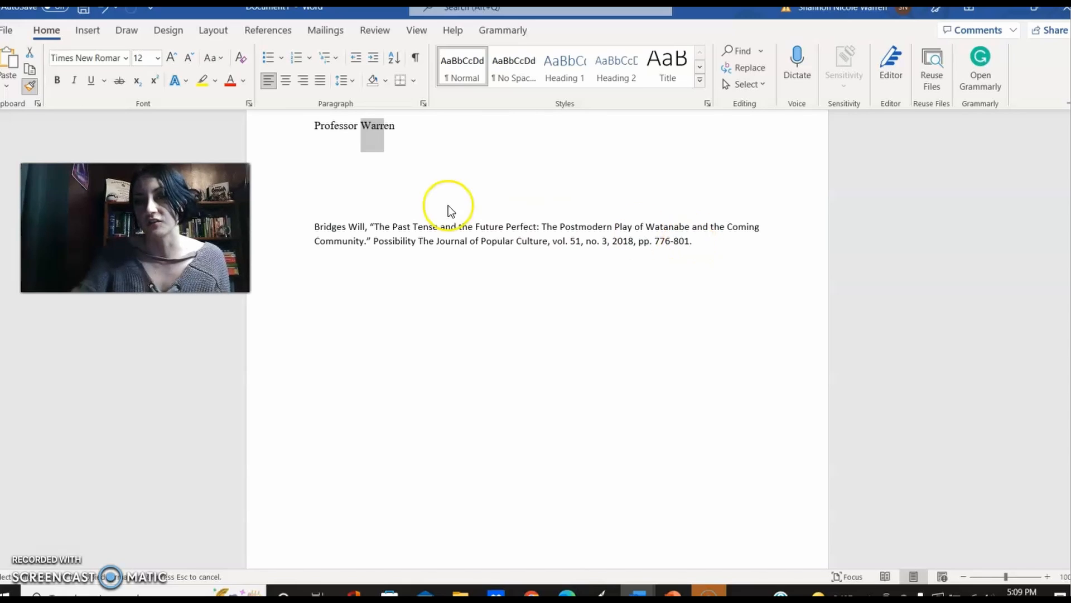
drag(317, 226, 729, 242)
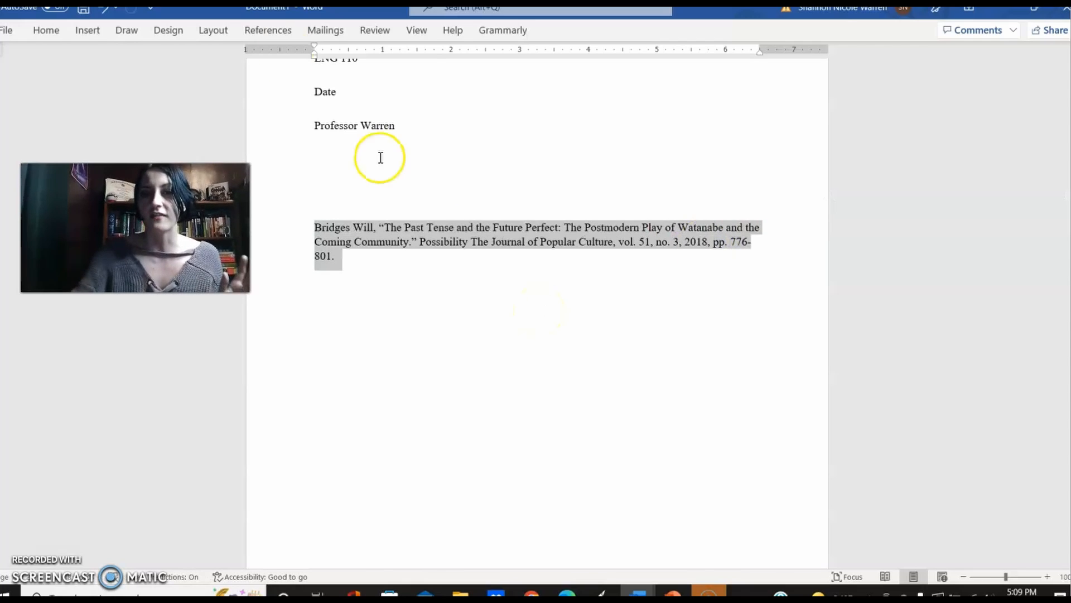
Step: Set the line spacing of the whole citation paragraph to 2.0
click(44, 34)
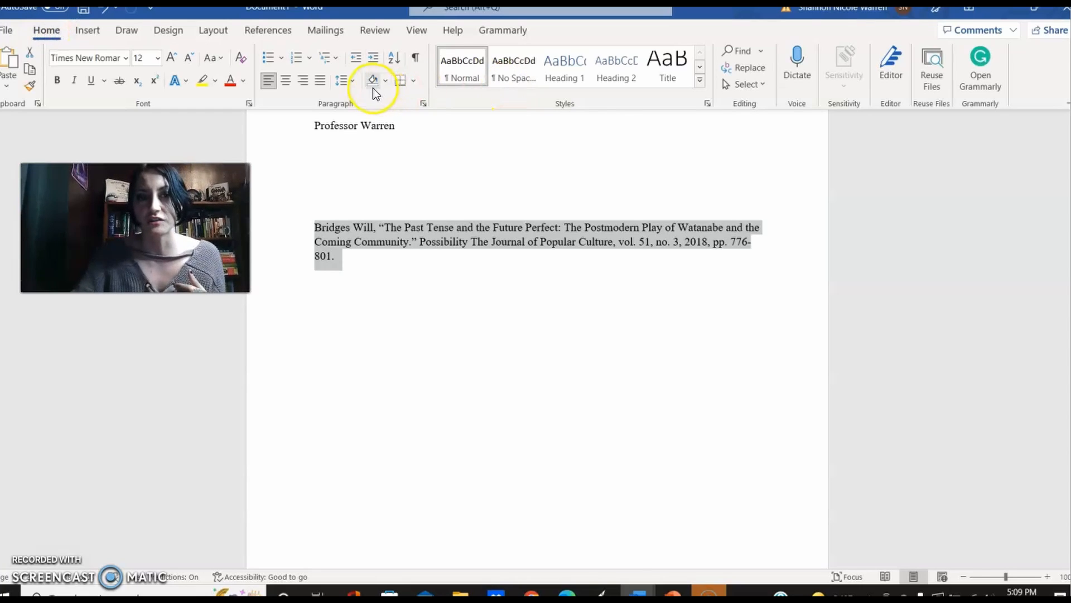
click(352, 83)
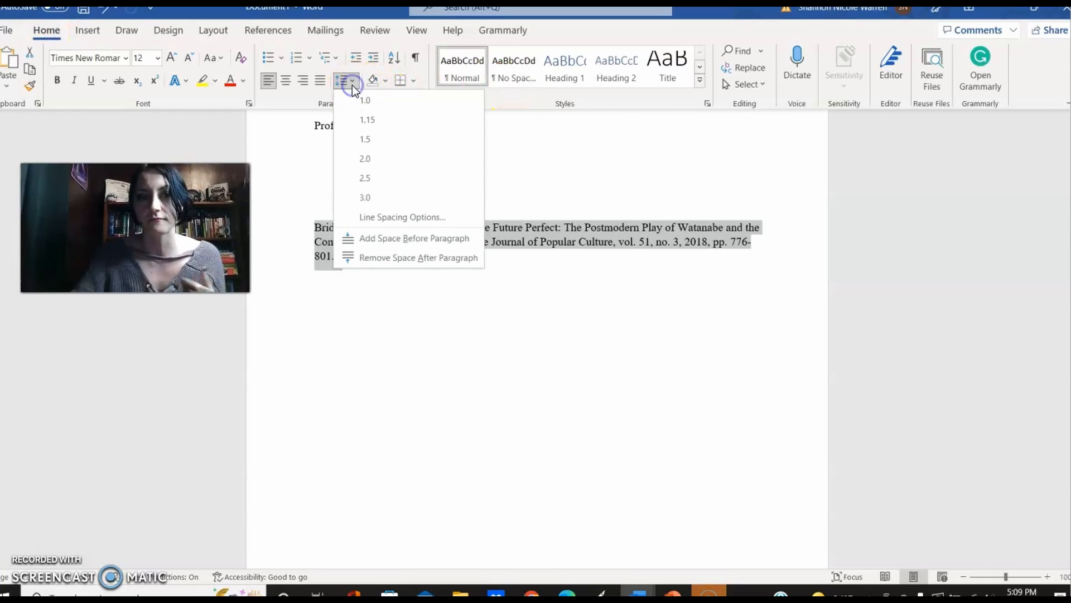
click(367, 155)
click(425, 336)
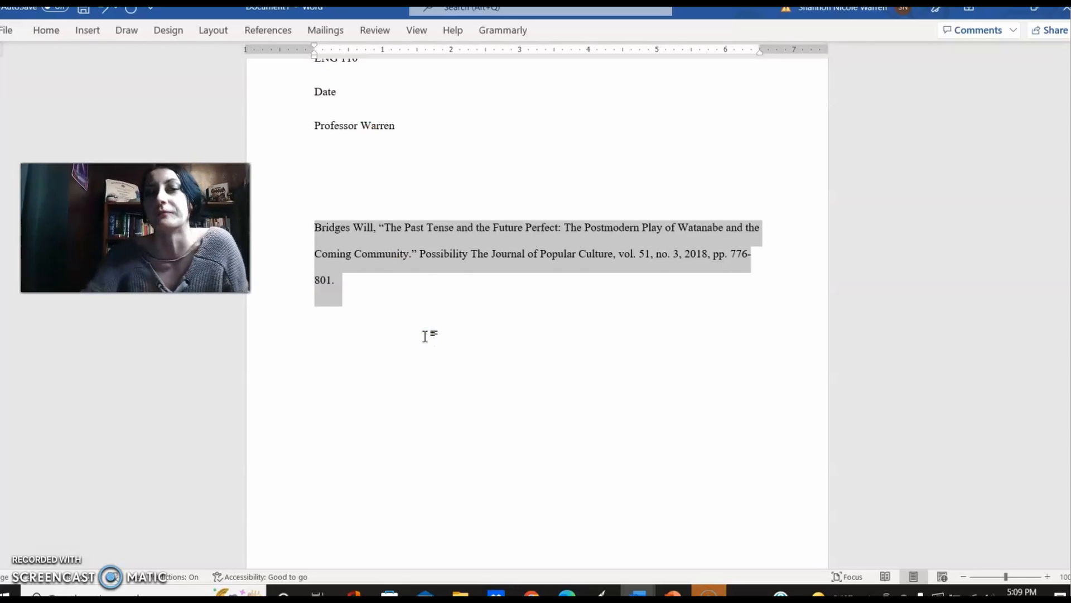
click(425, 336)
Step: Delete the stray word "Possibility" before the journal title in the citation
click(308, 245)
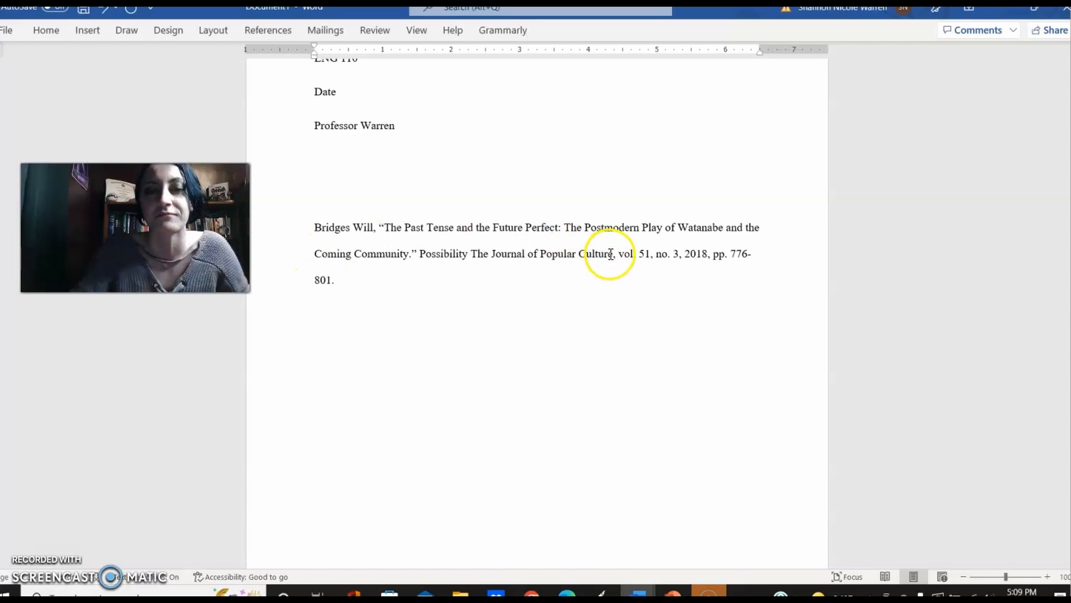
drag(612, 254, 420, 253)
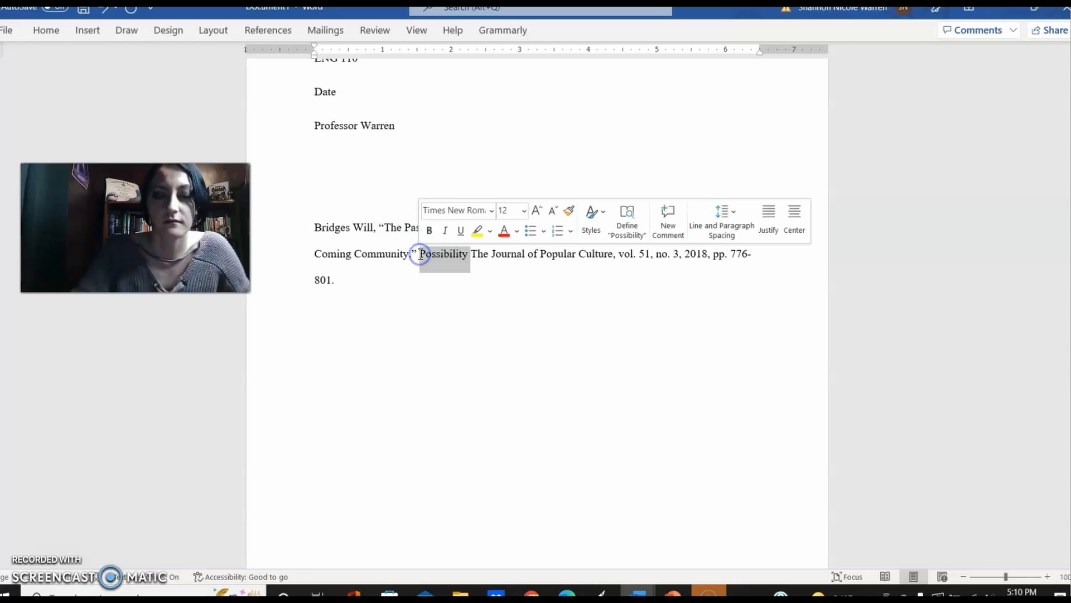
key(BackSpace)
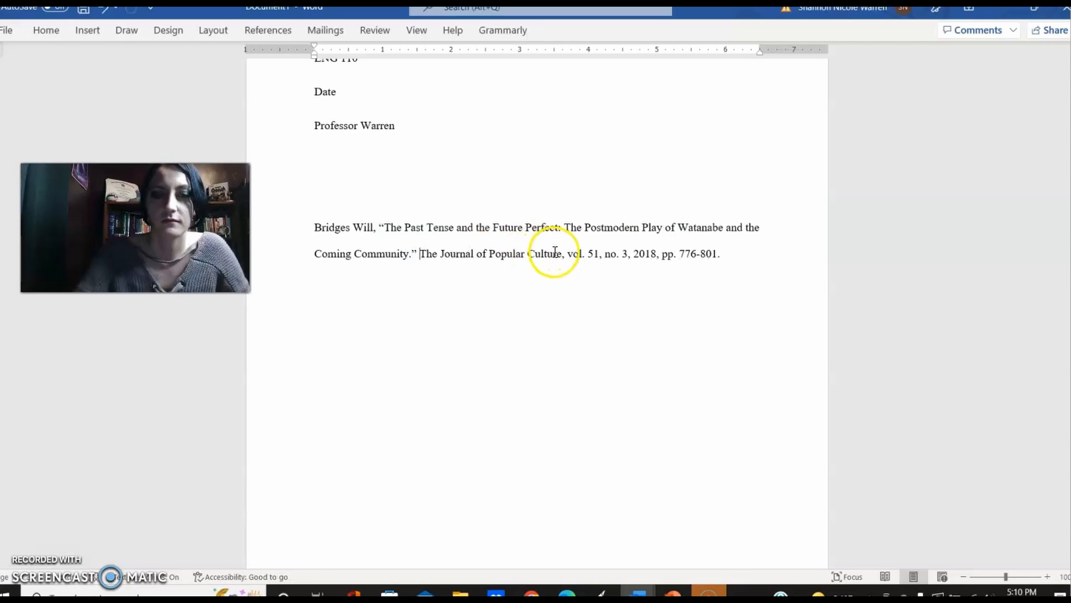
Step: Italicize the journal title "The Journal of Popular Culture" in the citation, leaving out the comma after it
drag(561, 255, 421, 262)
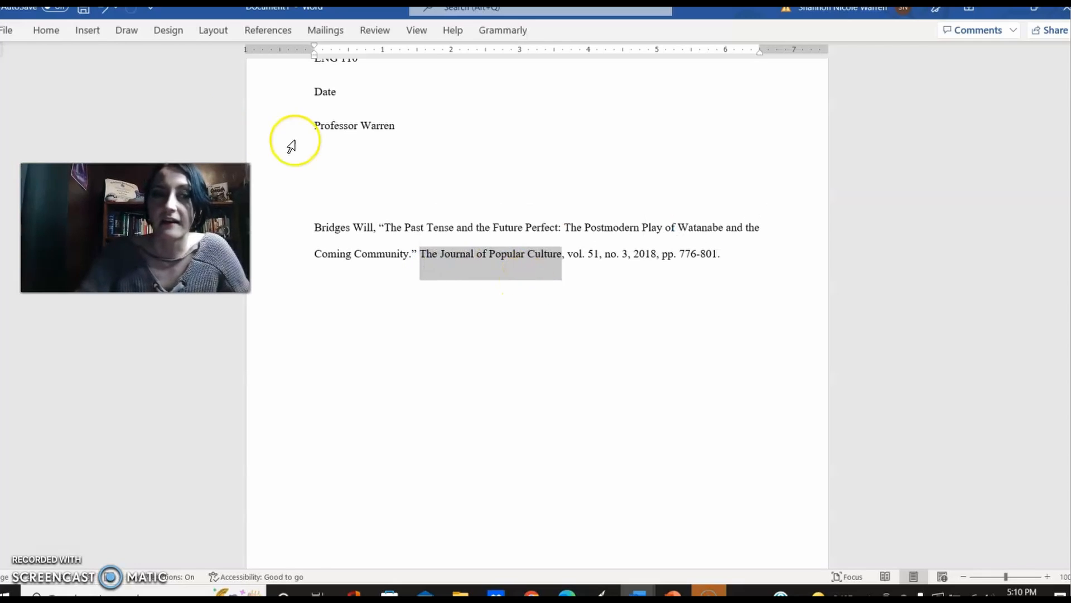
click(47, 29)
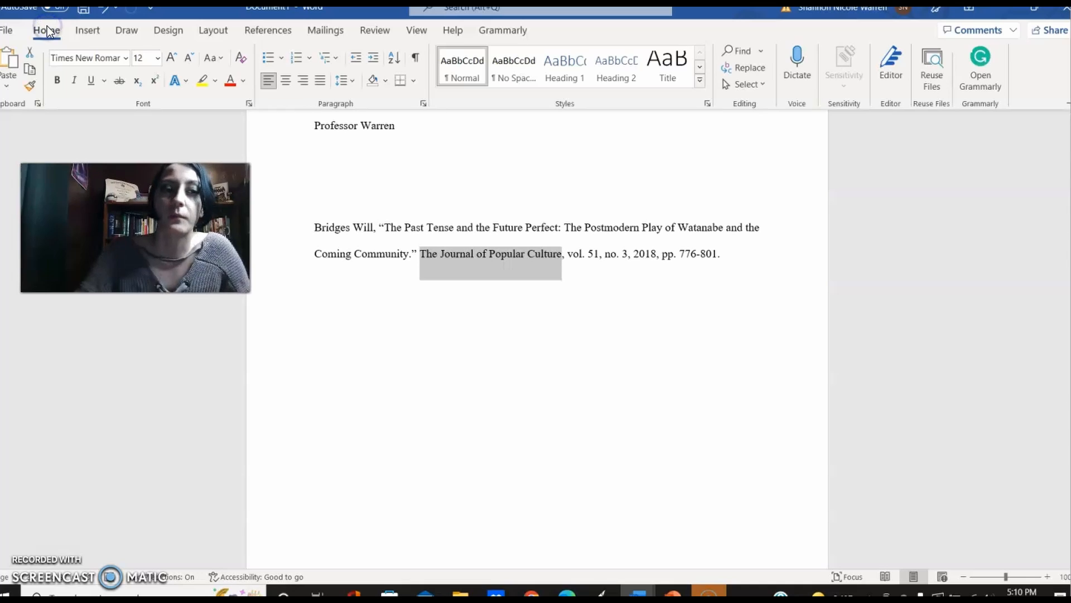
click(79, 83)
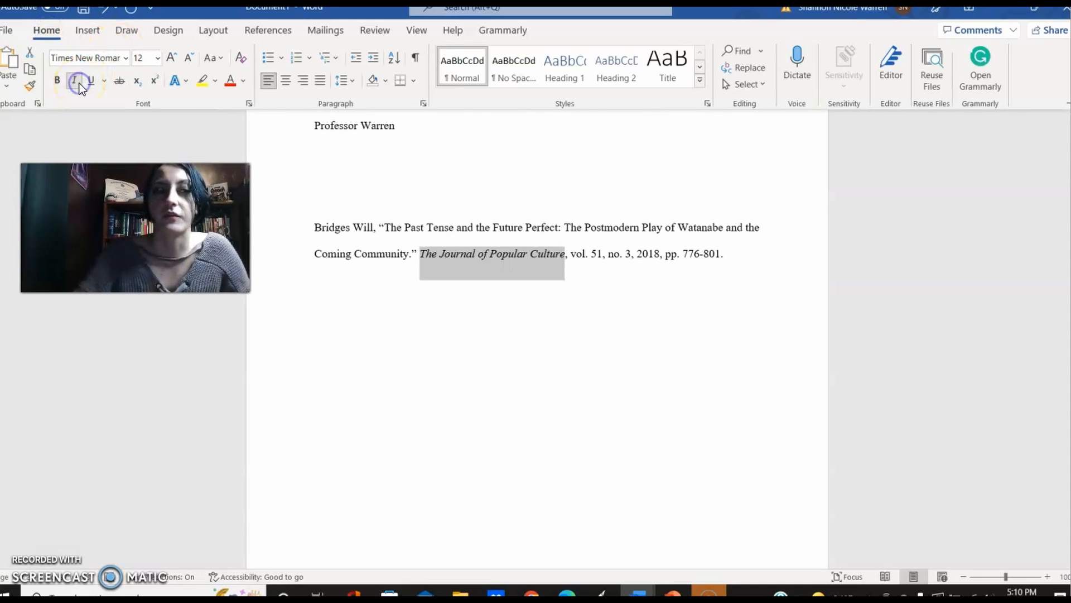
click(367, 254)
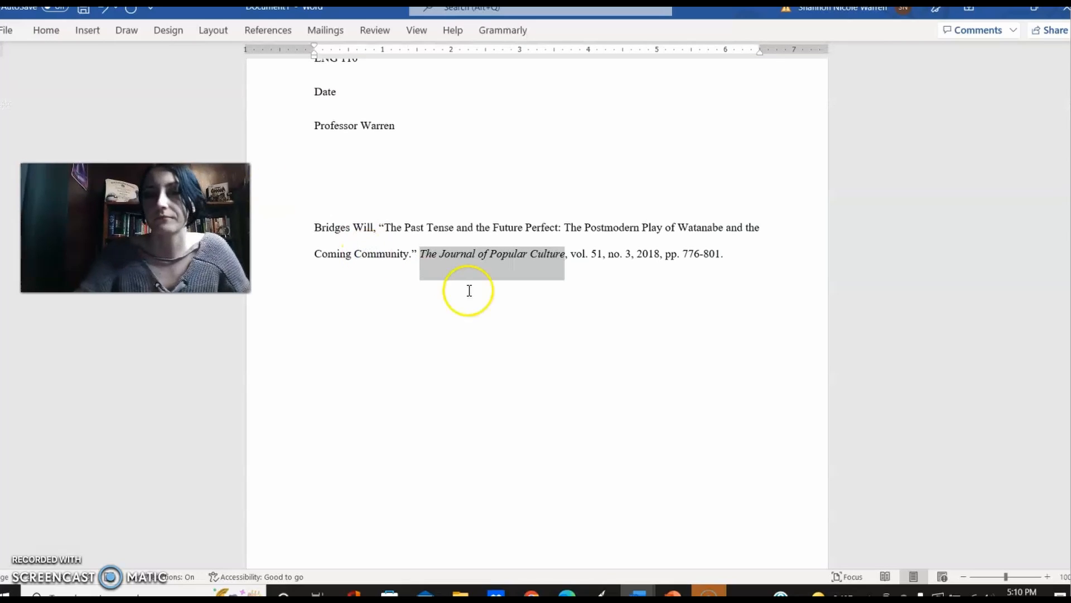
click(559, 317)
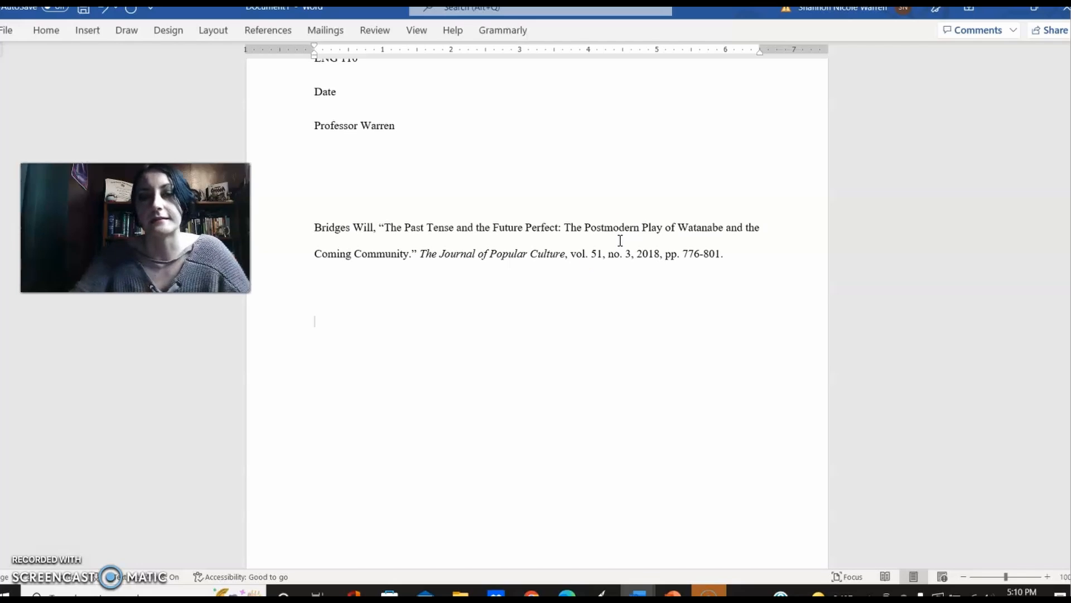
click(725, 254)
drag(724, 254, 321, 231)
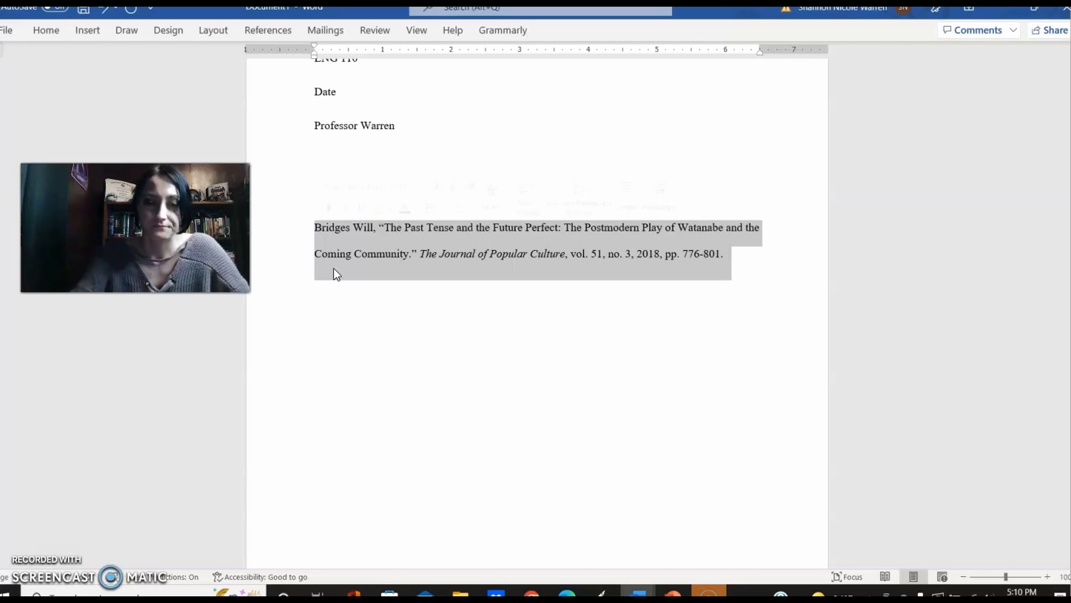
click(313, 255)
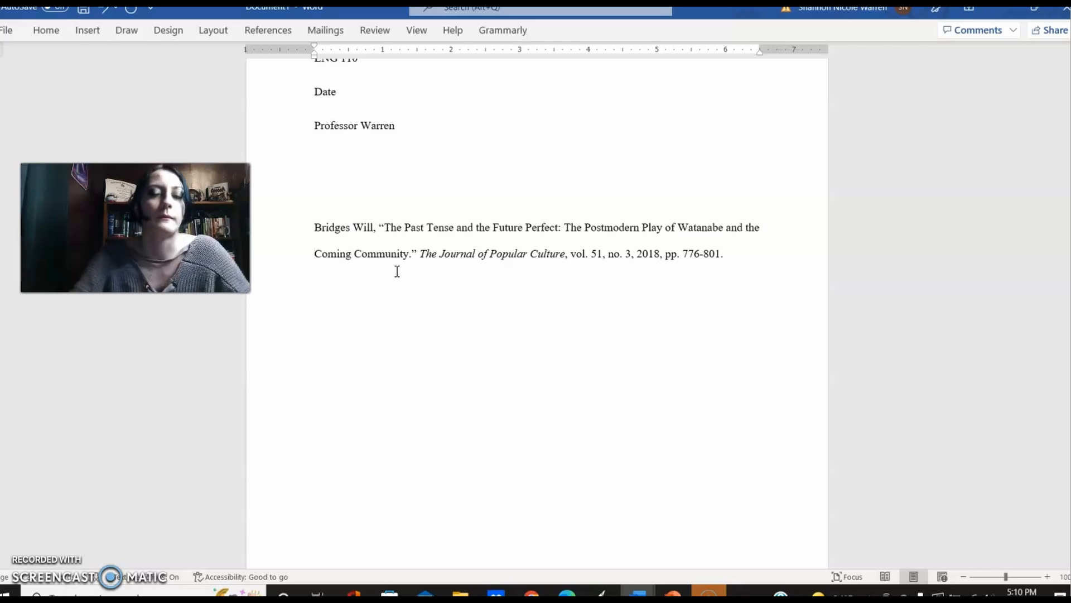
Step: Apply a 0.5" hanging indent to the whole citation through the paragraph settings
drag(735, 256, 319, 229)
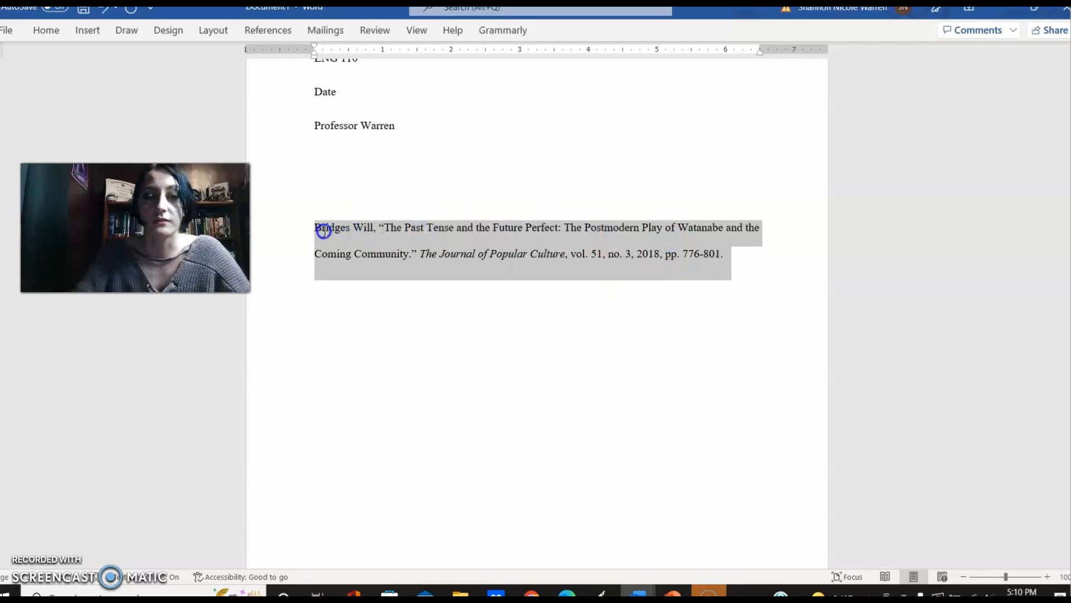
click(43, 33)
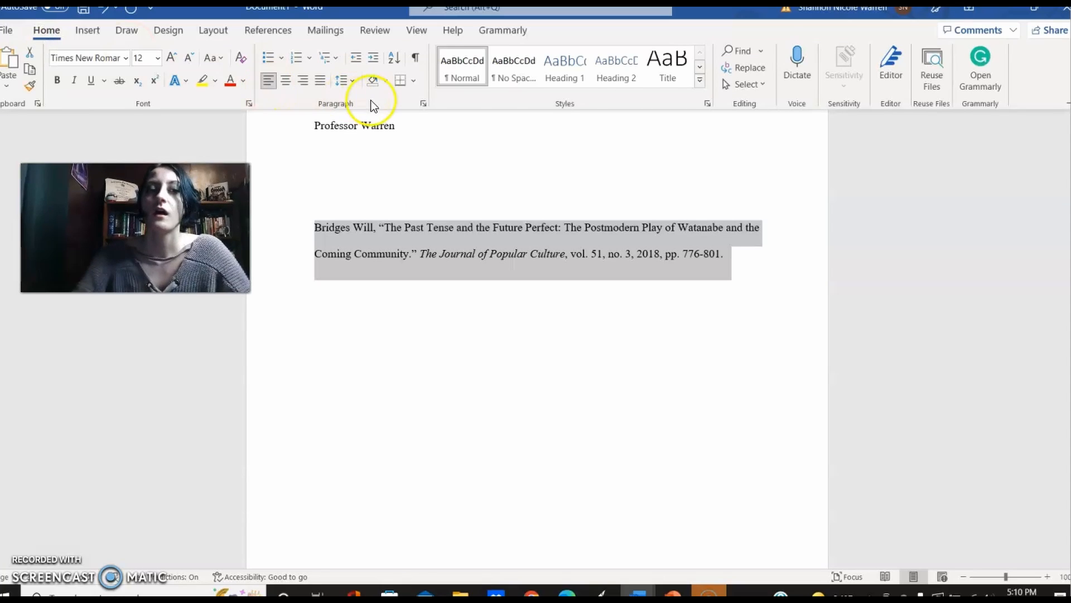
click(425, 105)
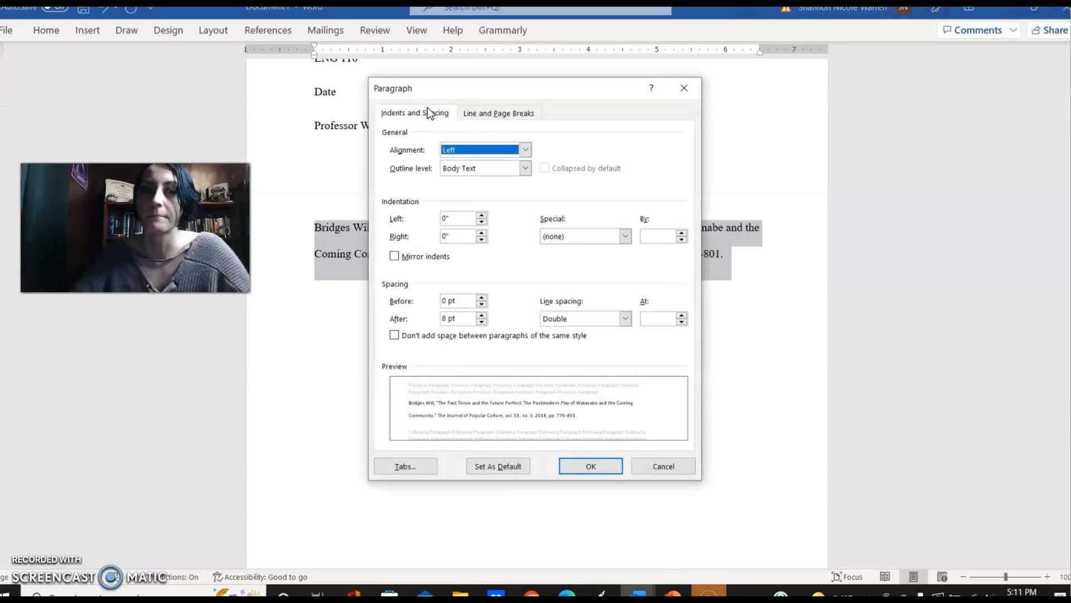
click(595, 233)
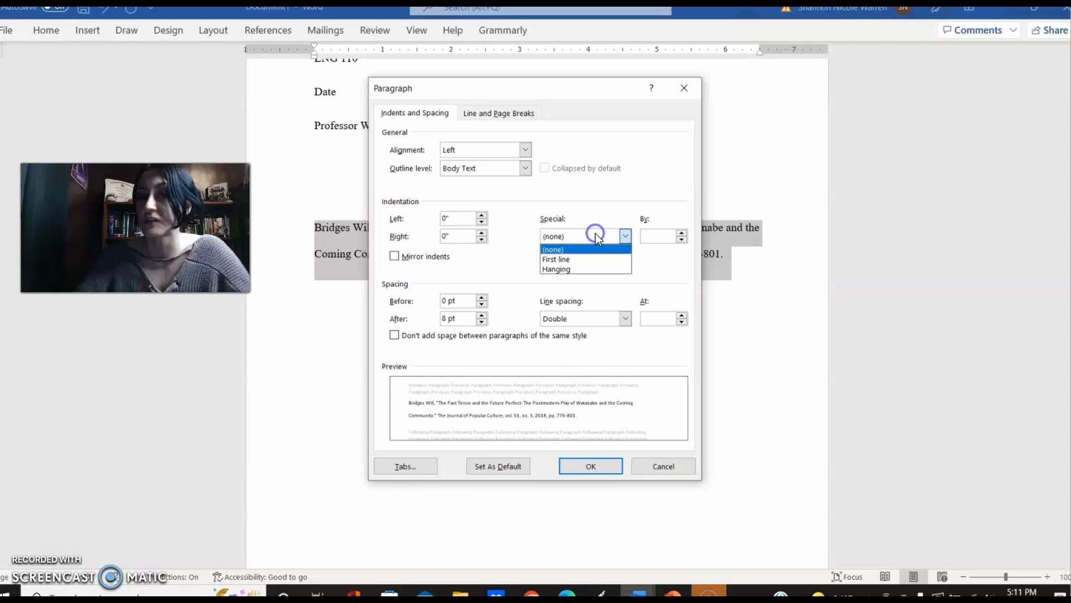
click(591, 270)
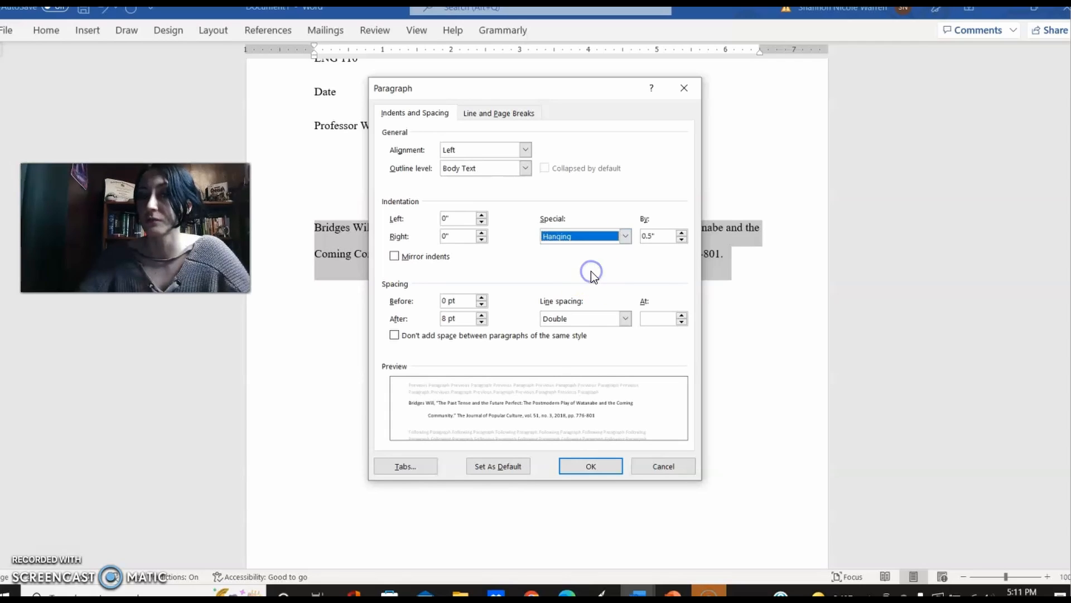
click(592, 464)
click(593, 463)
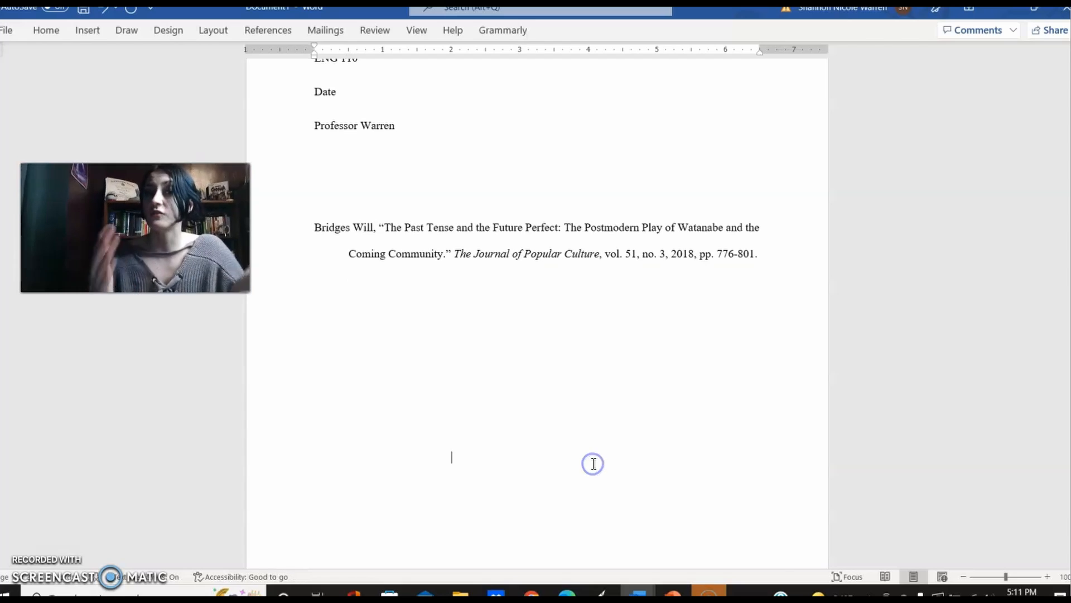
Step: Test the hanging indent with the filler text "djejejfjdfjlhfl" at the end of the citation and delete that text
click(765, 256)
text(djejejfjdfjlhfl)
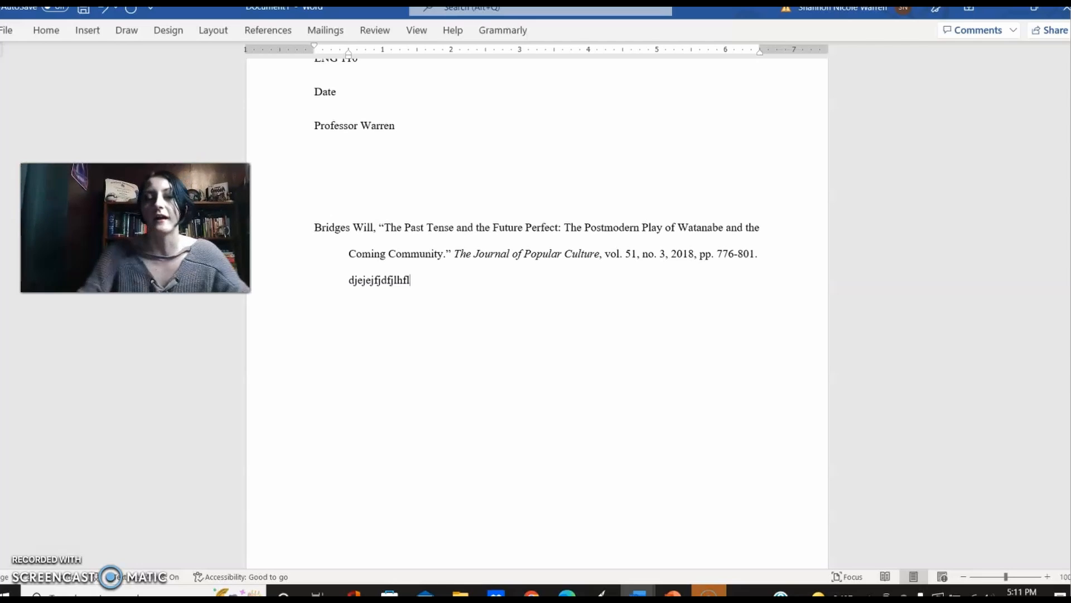
click(381, 280)
drag(382, 280, 334, 281)
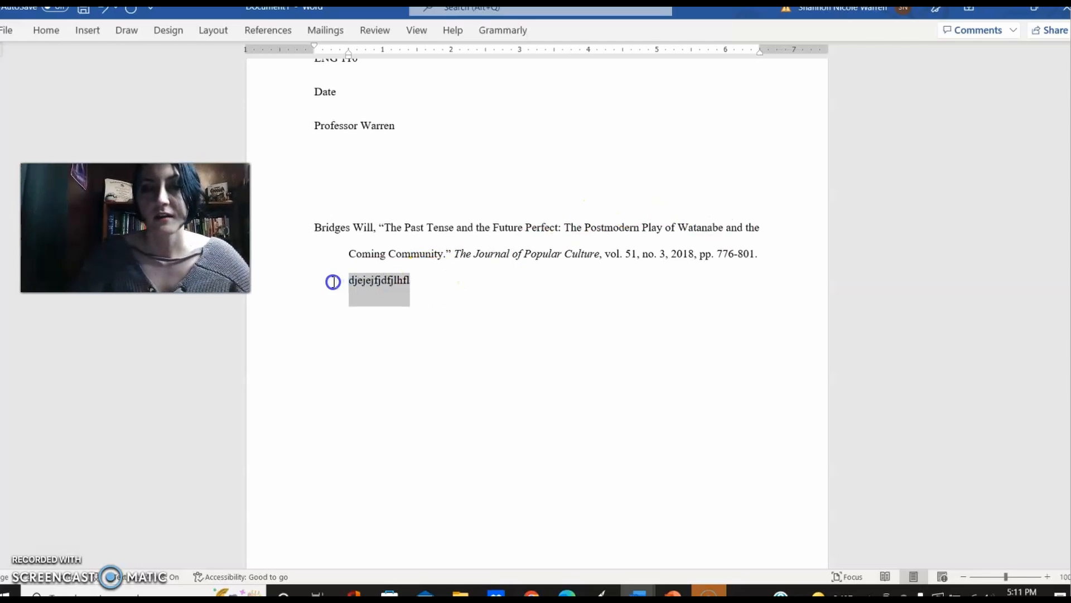
key(BackSpace)
Step: Start a new paragraph after the citation, try the filler text "udehkfuhdsfhiu" in it and delete that text
key(Return)
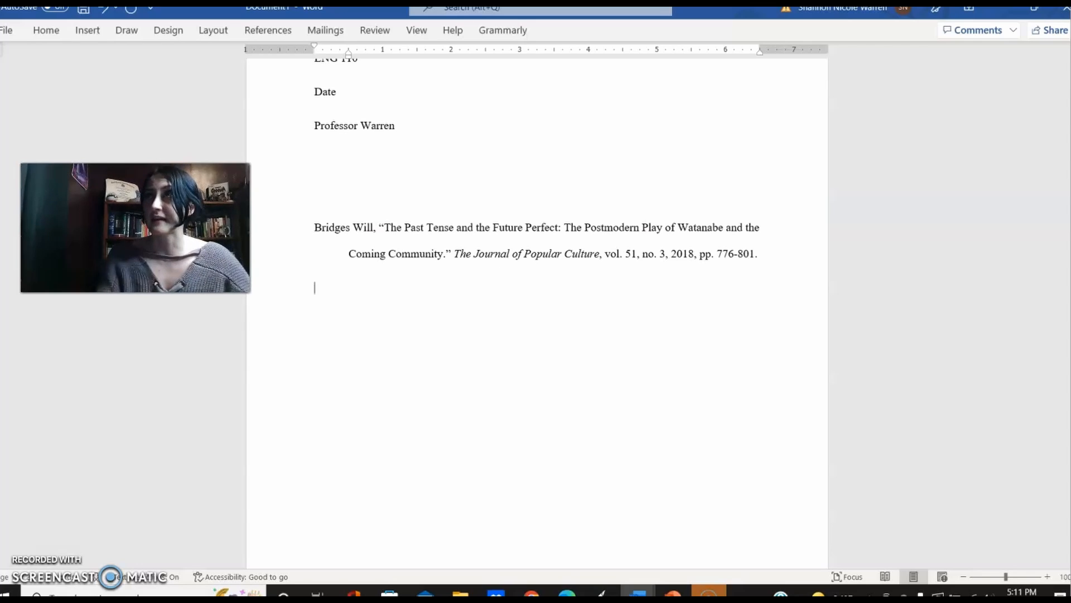
text(udehkfuhdsfhiu)
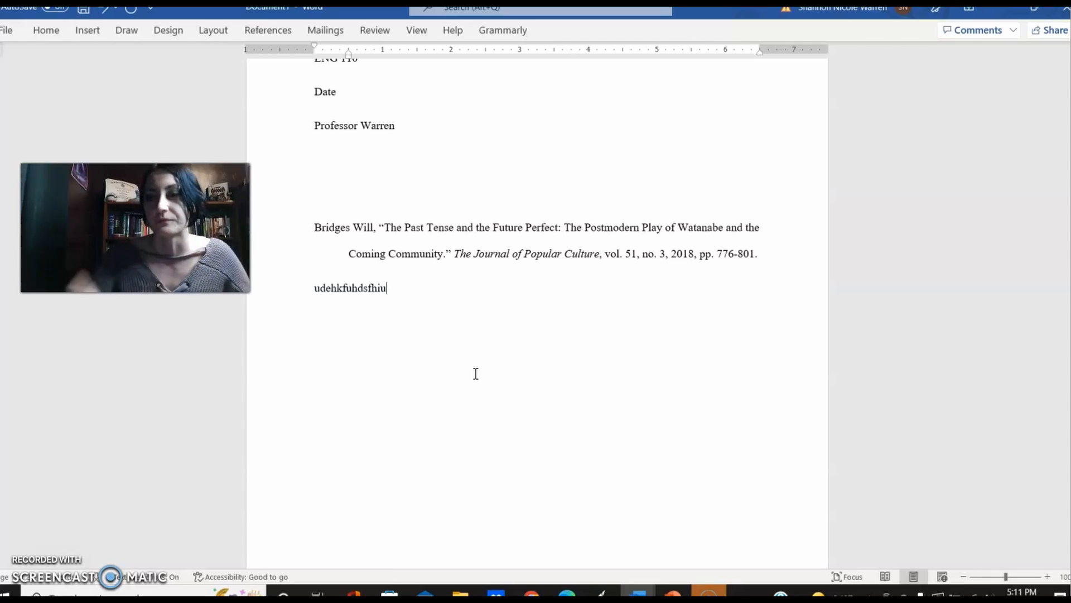
click(434, 316)
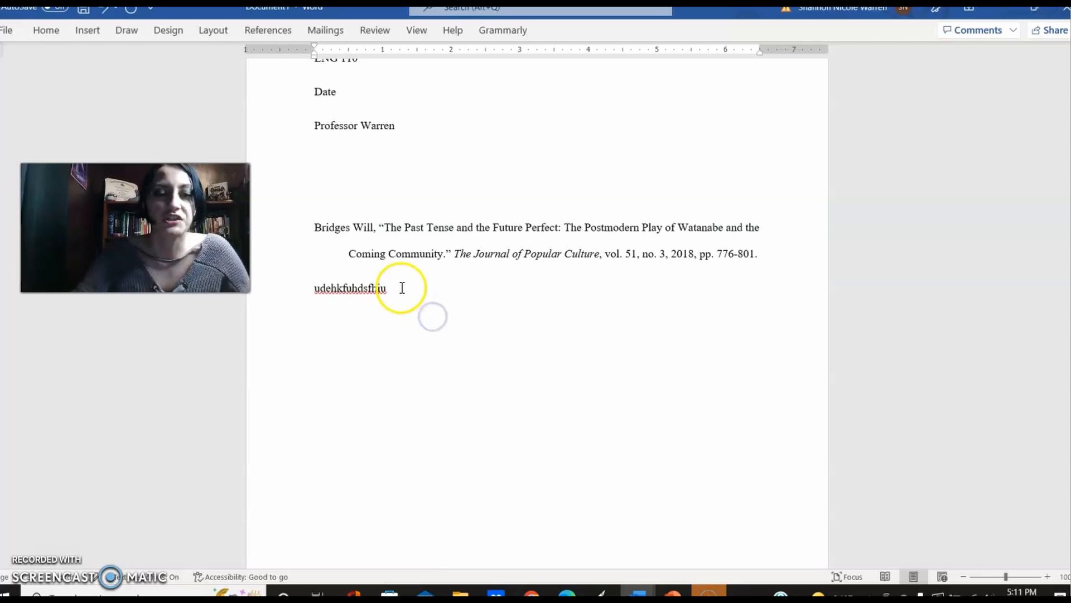
drag(402, 287, 313, 287)
key(BackSpace)
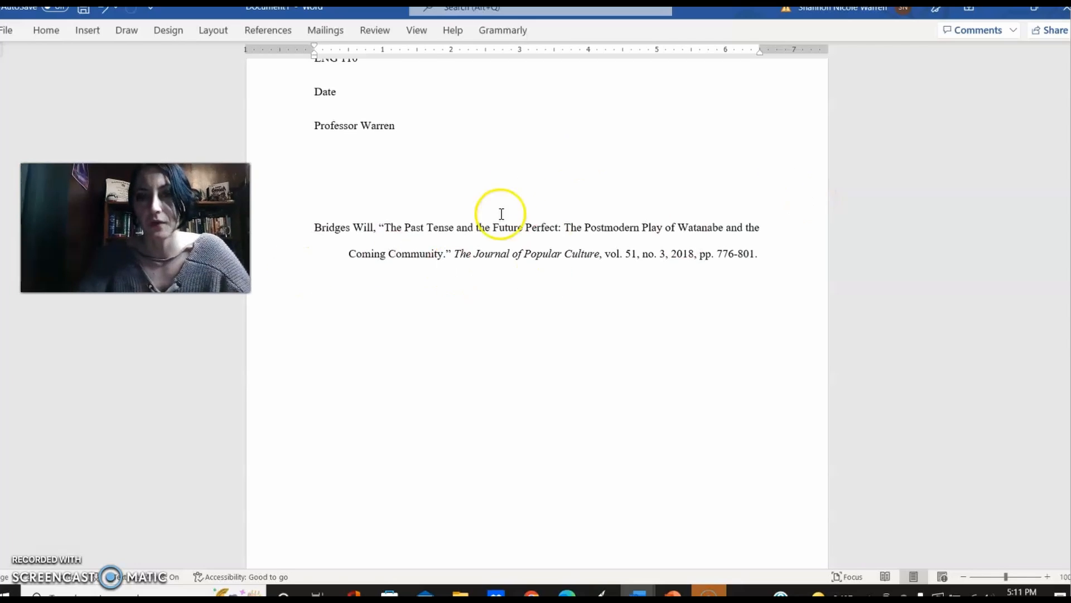
click(519, 229)
key(Up)
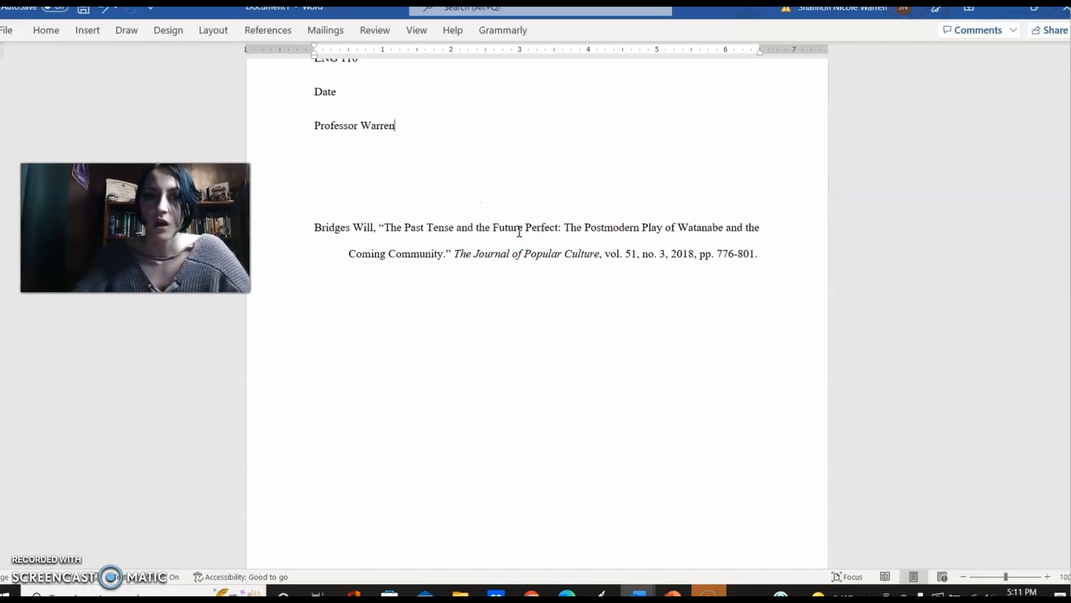
key(Up)
key(Up)
key(Up)
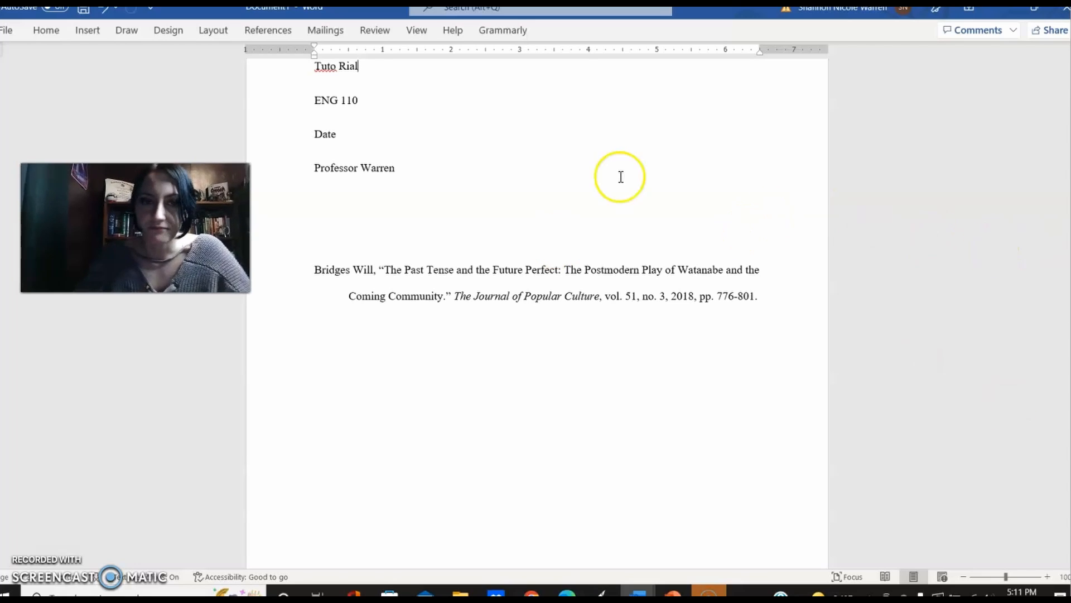
right_click(308, 65)
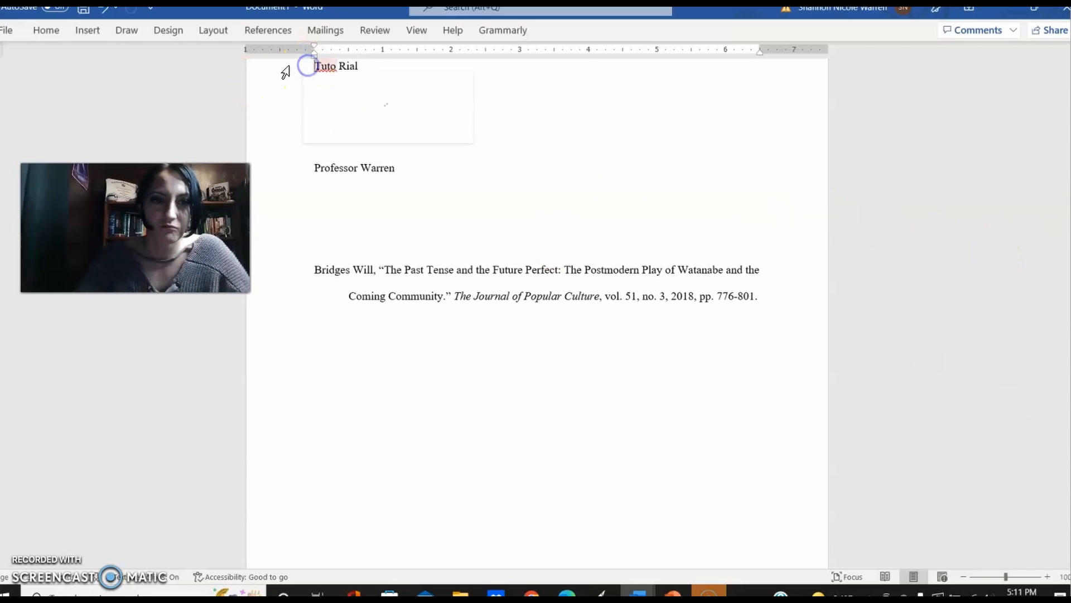
click(282, 89)
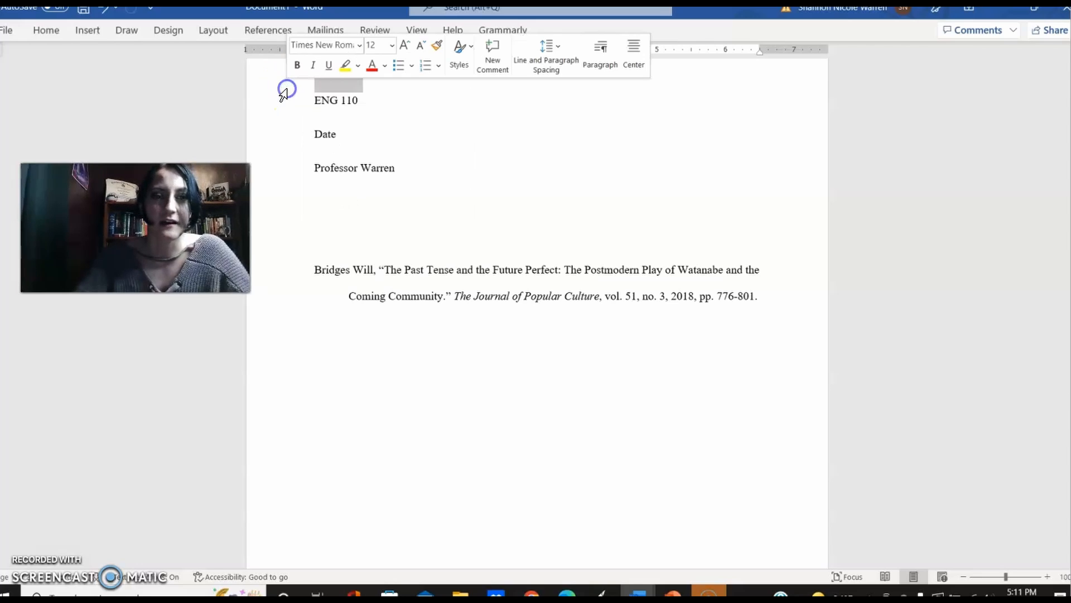
click(287, 90)
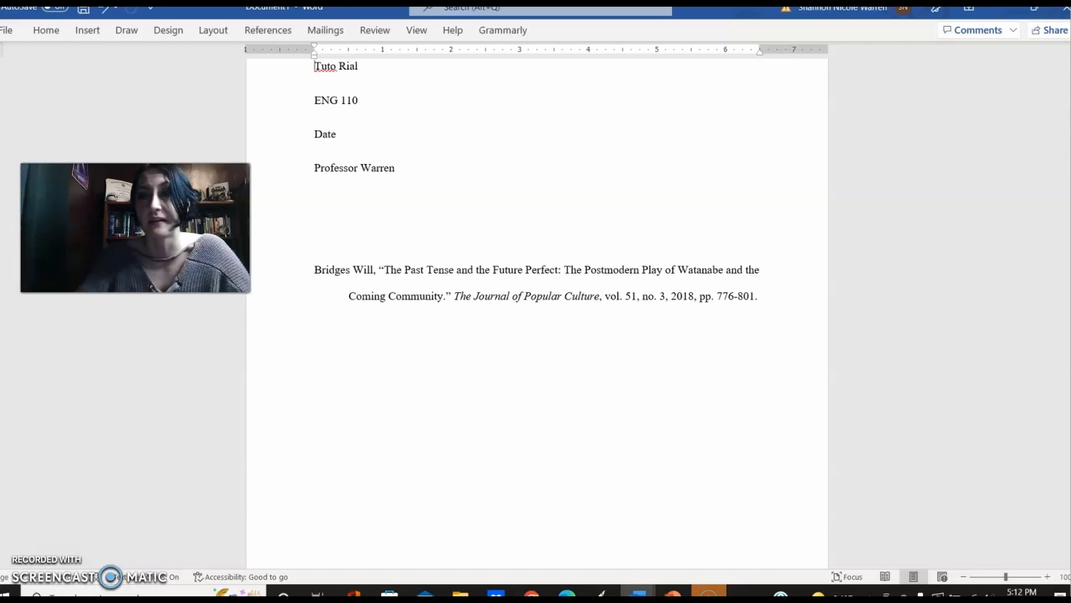
scroll(537, 313, up, 2)
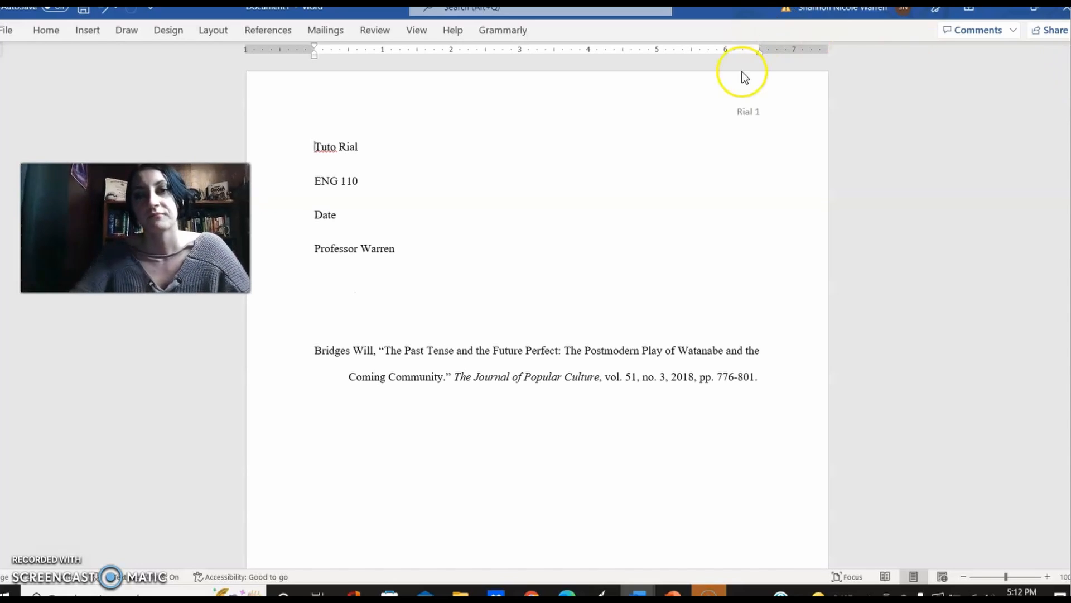
click(722, 119)
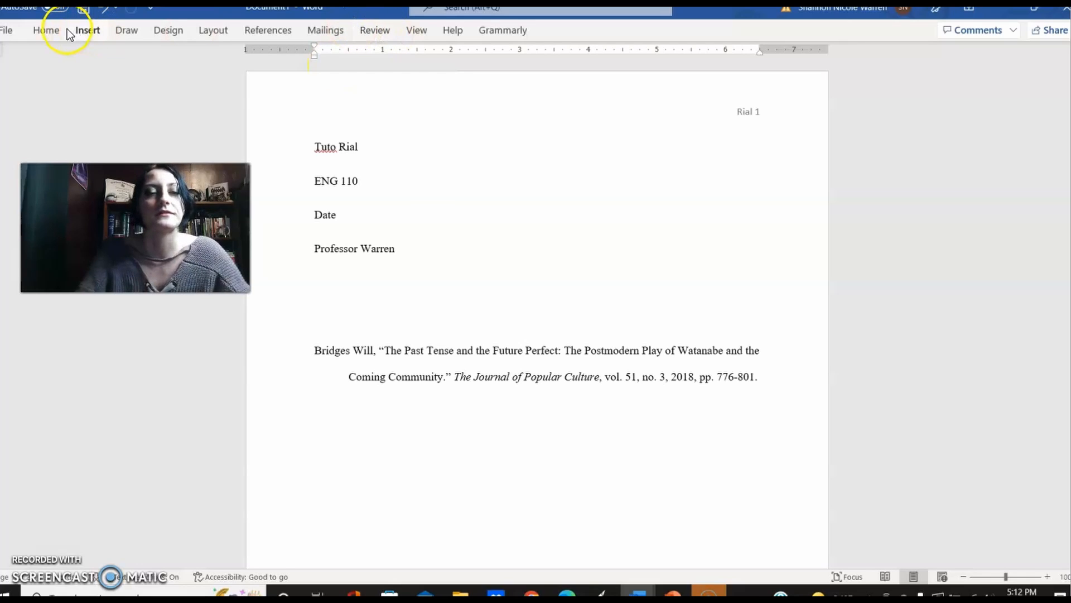
Step: Replace the header with the built-in Blank header and insert a right-aligned page number at the top of the page
click(93, 32)
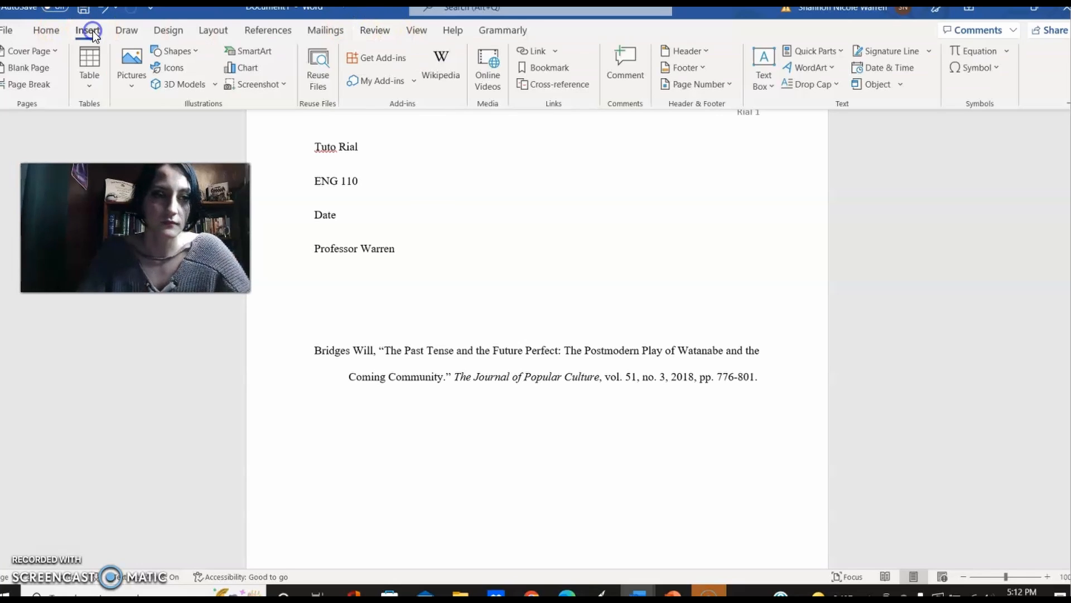
click(706, 53)
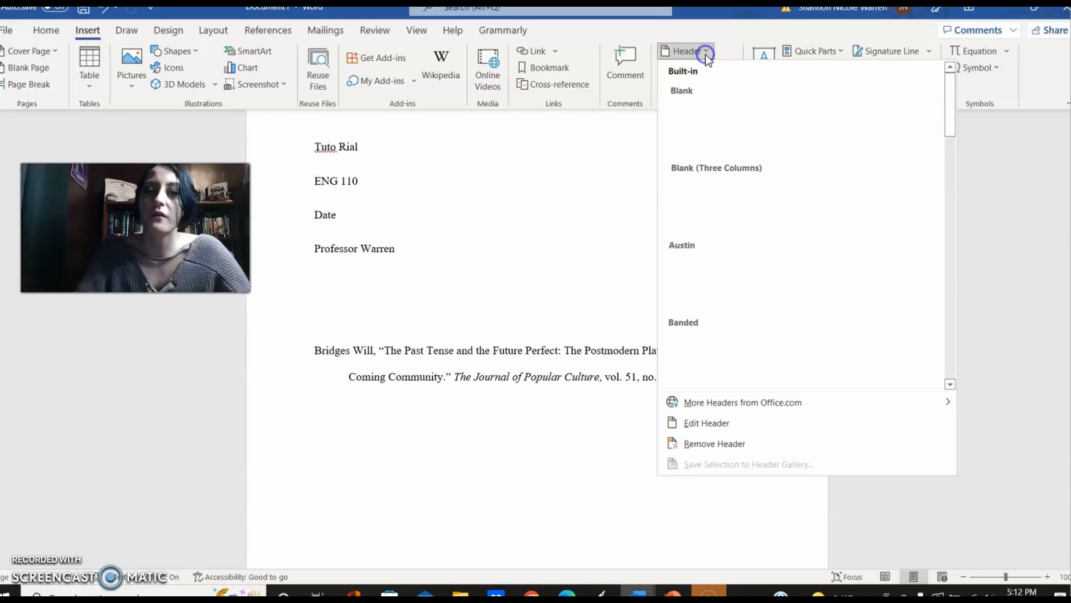
click(718, 125)
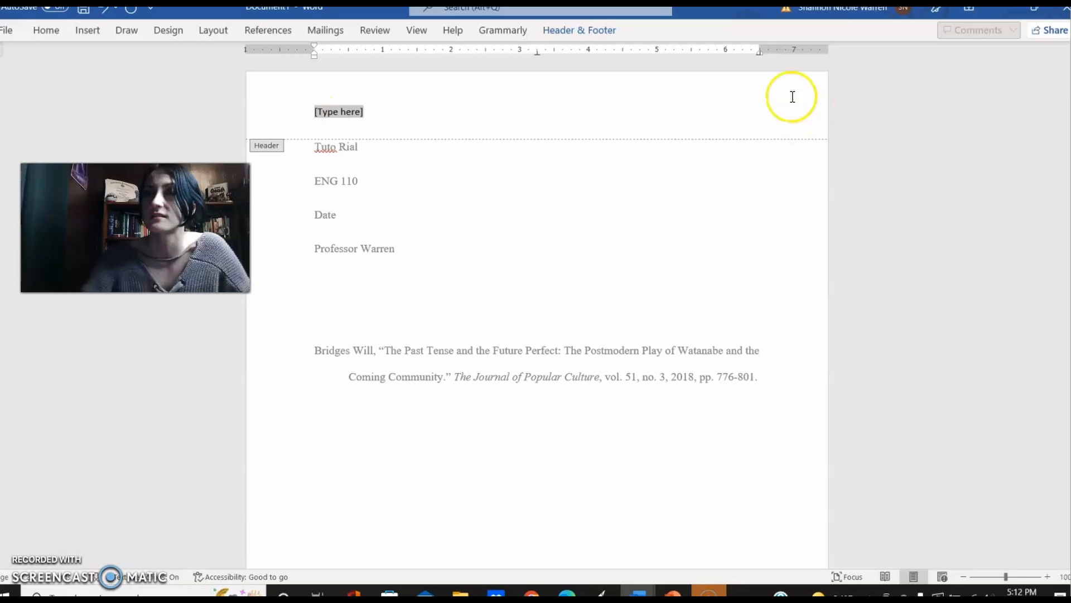
click(82, 31)
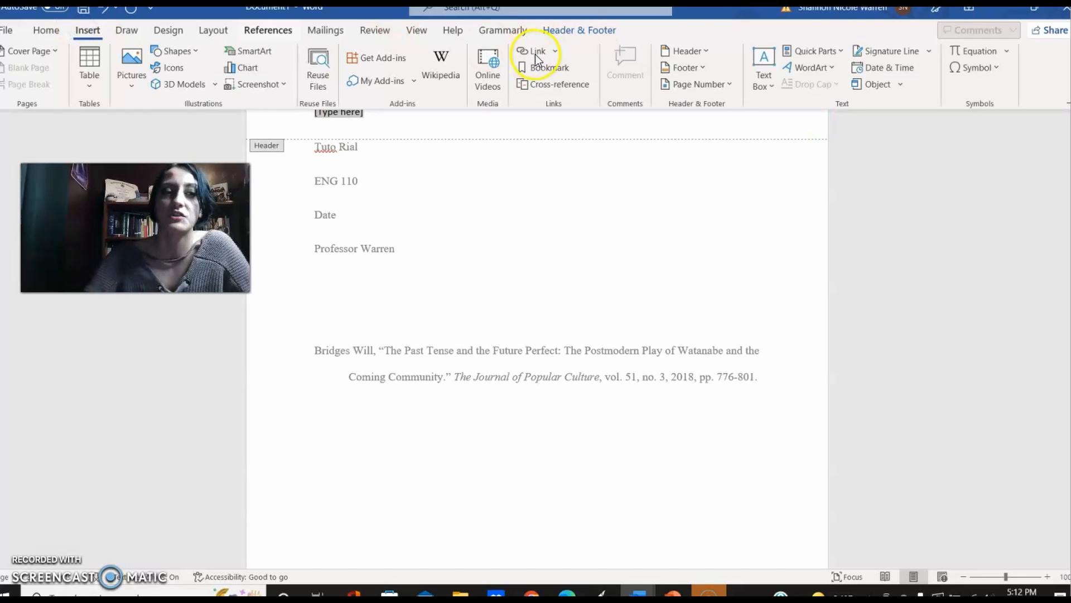
click(725, 85)
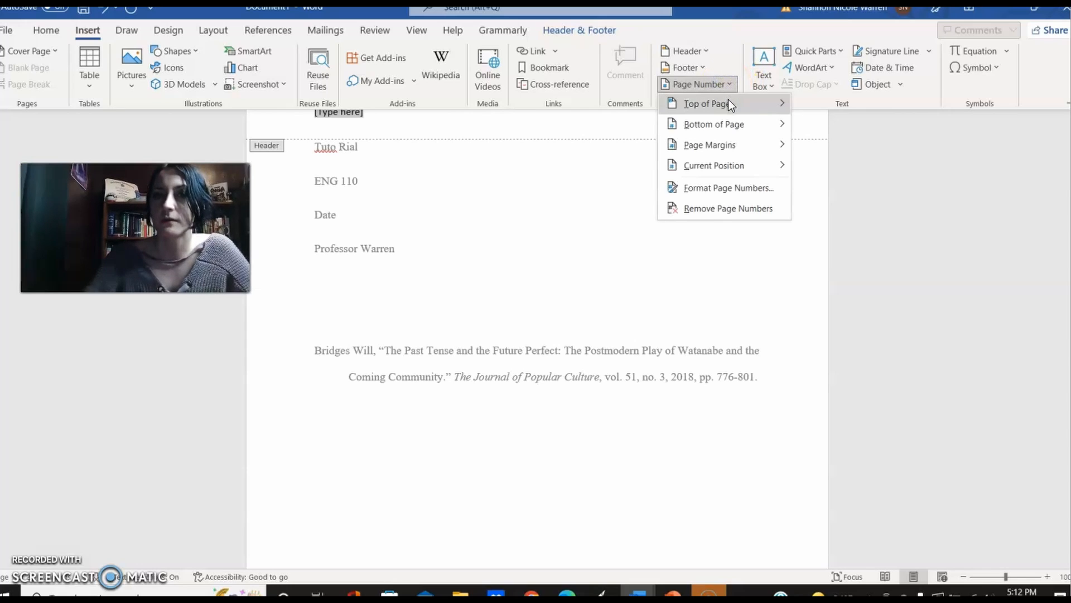
mouse_move(728, 100)
click(510, 282)
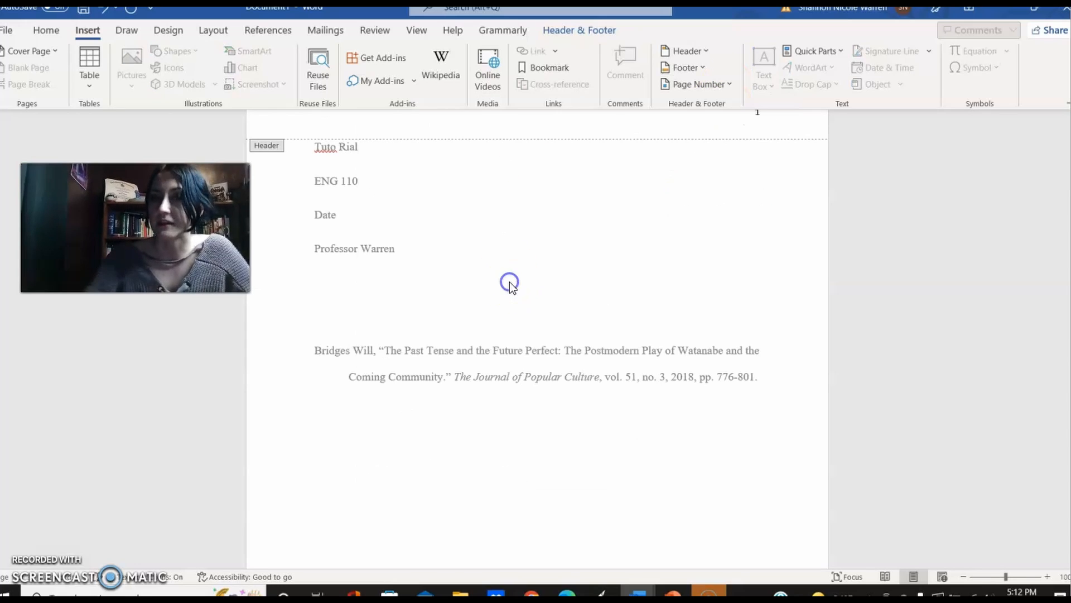
click(356, 132)
click(335, 111)
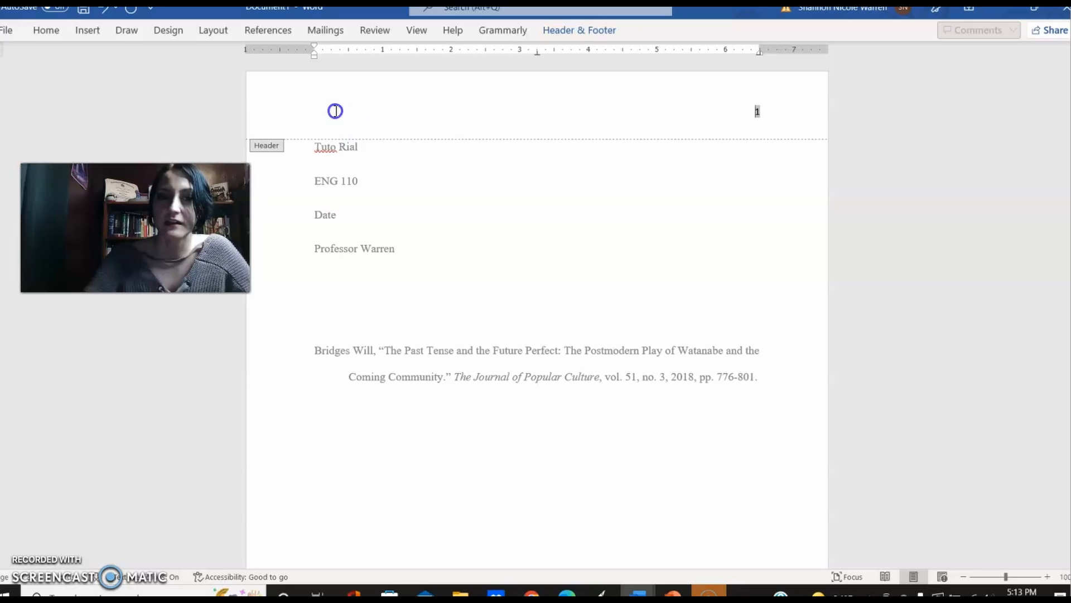
triple_click(335, 111)
click(347, 110)
click(338, 99)
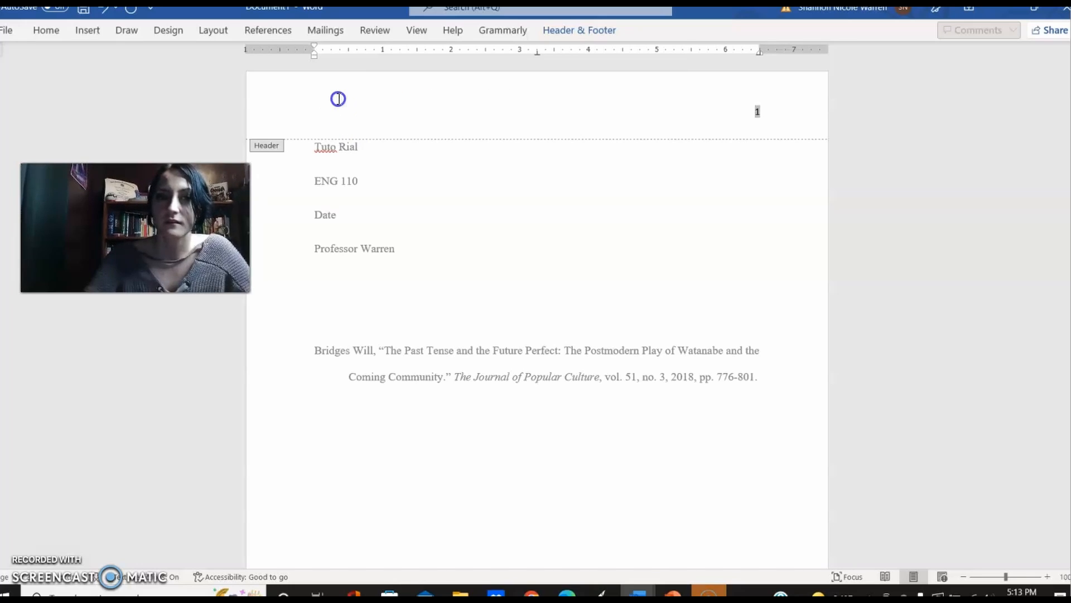
double_click(339, 99)
click(295, 112)
click(334, 110)
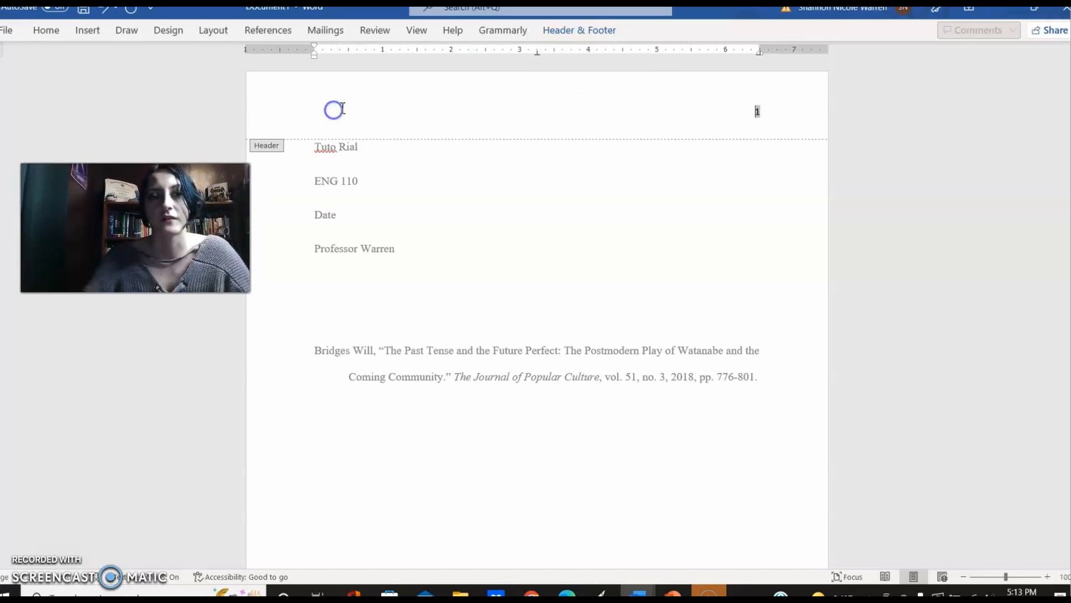
Step: Add an empty line above the page number in the header and undo a trial centering of the number
click(753, 111)
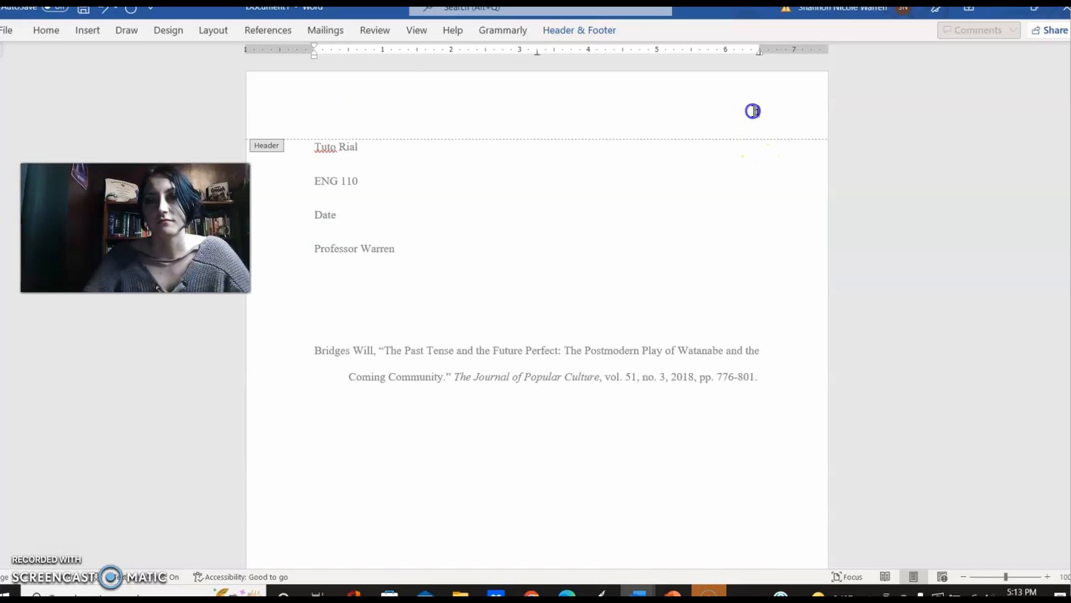
key(Return)
key(ctrl+e)
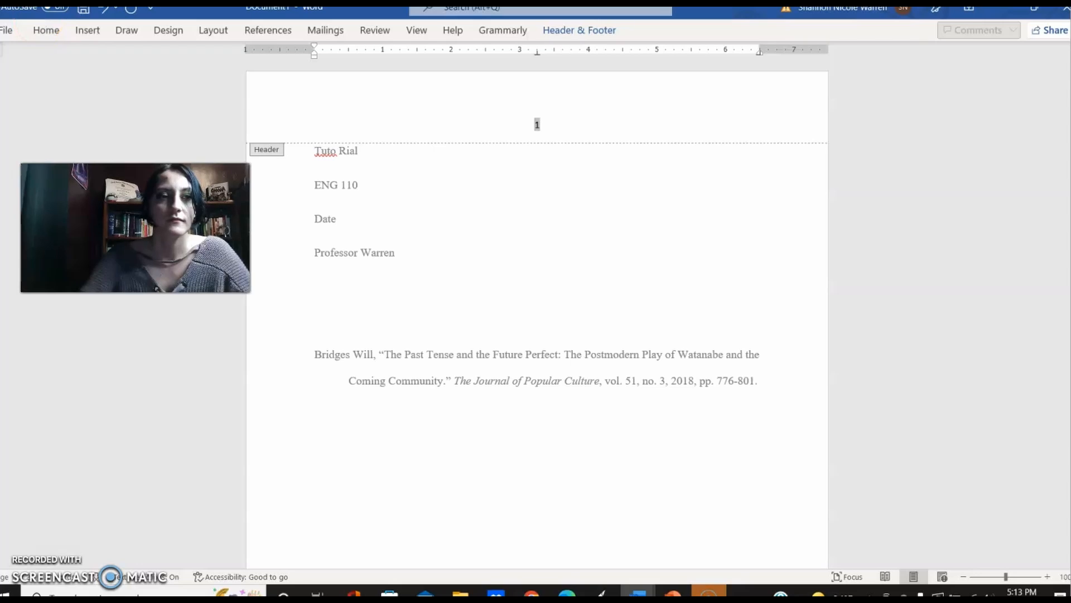
click(103, 9)
click(565, 128)
click(748, 91)
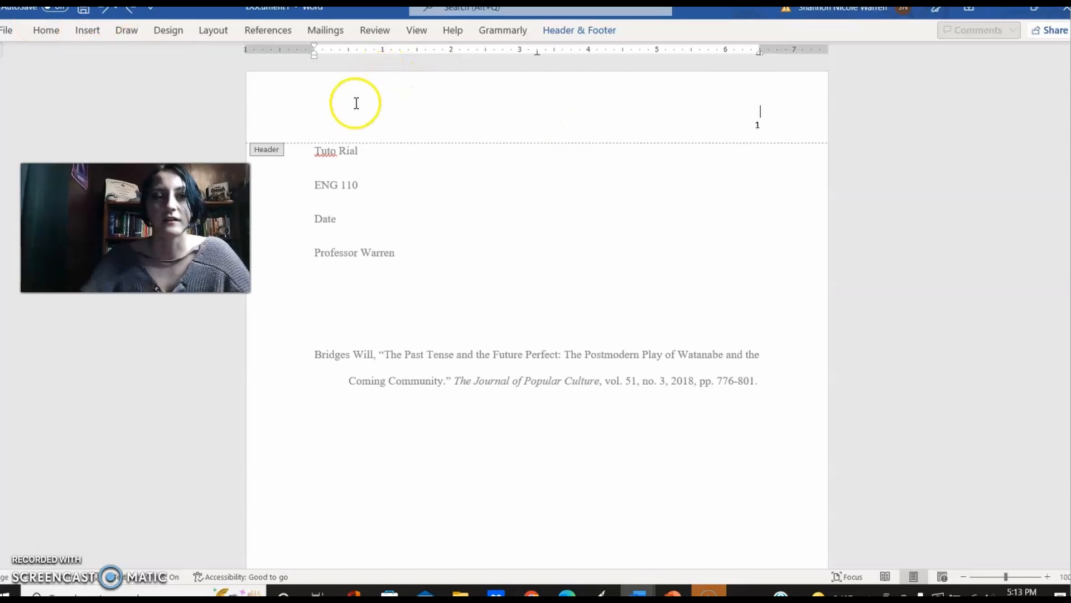
Step: Enter "Running head: THE PAST TENSE" at the left margin of the header's empty line and return to the body text
click(341, 122)
click(355, 112)
key(Tab)
key(BackSpace)
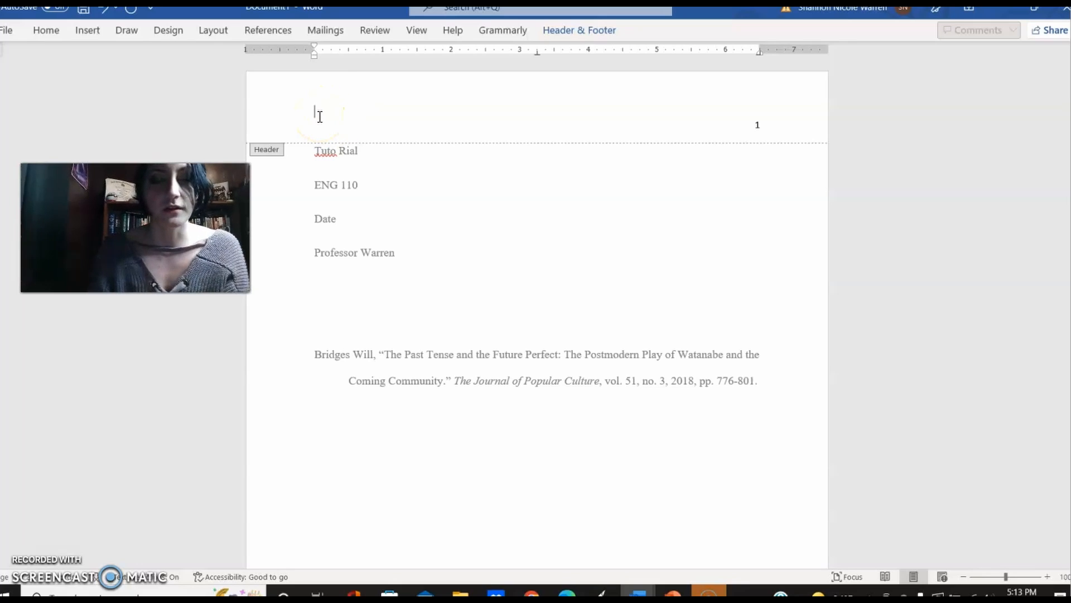
text(runnin)
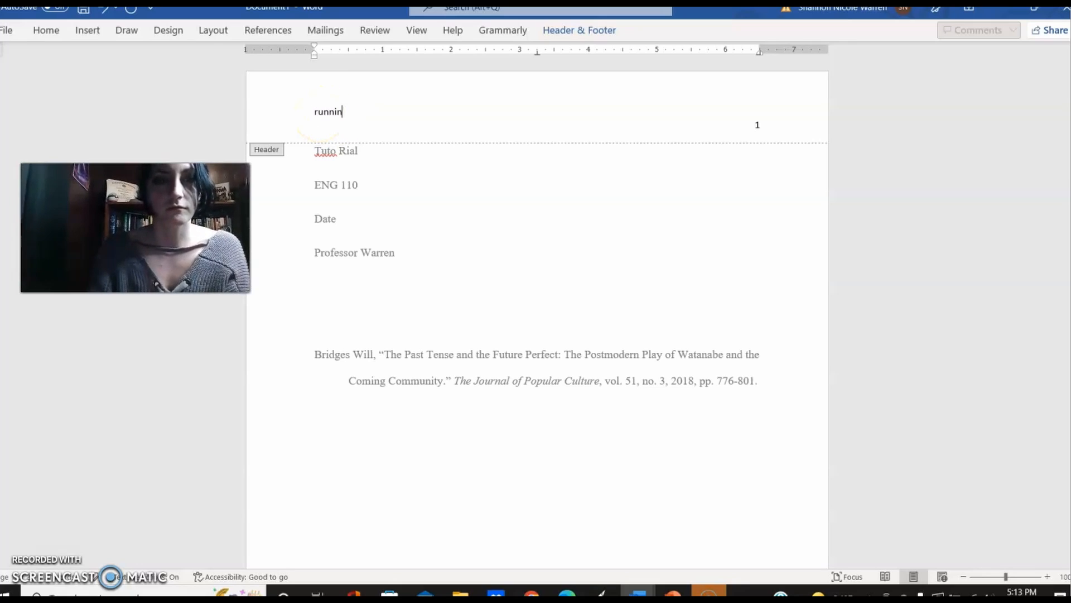
text(g head:)
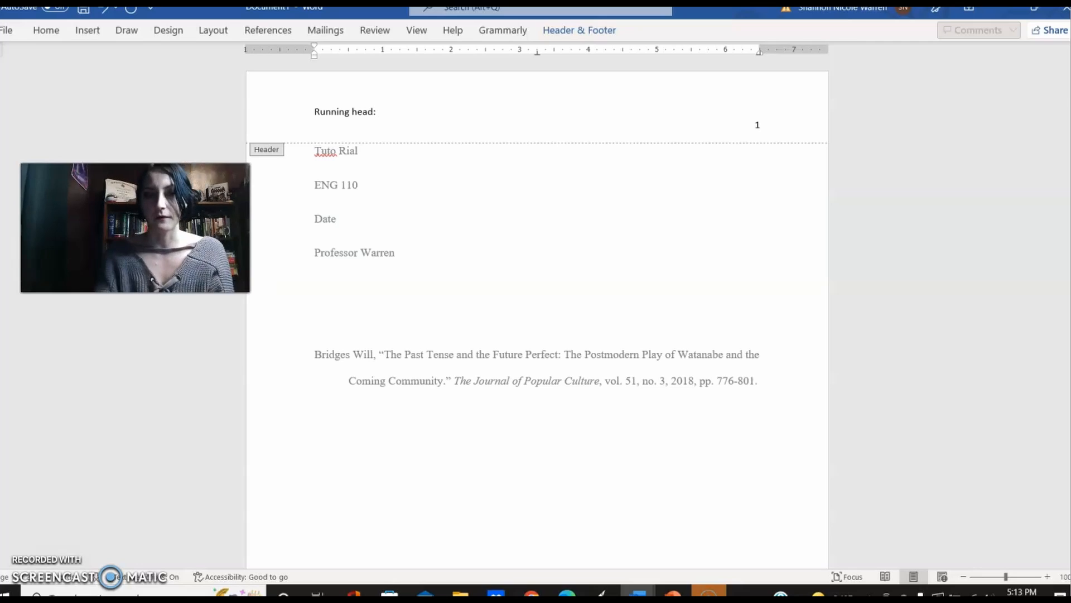
text( THE )
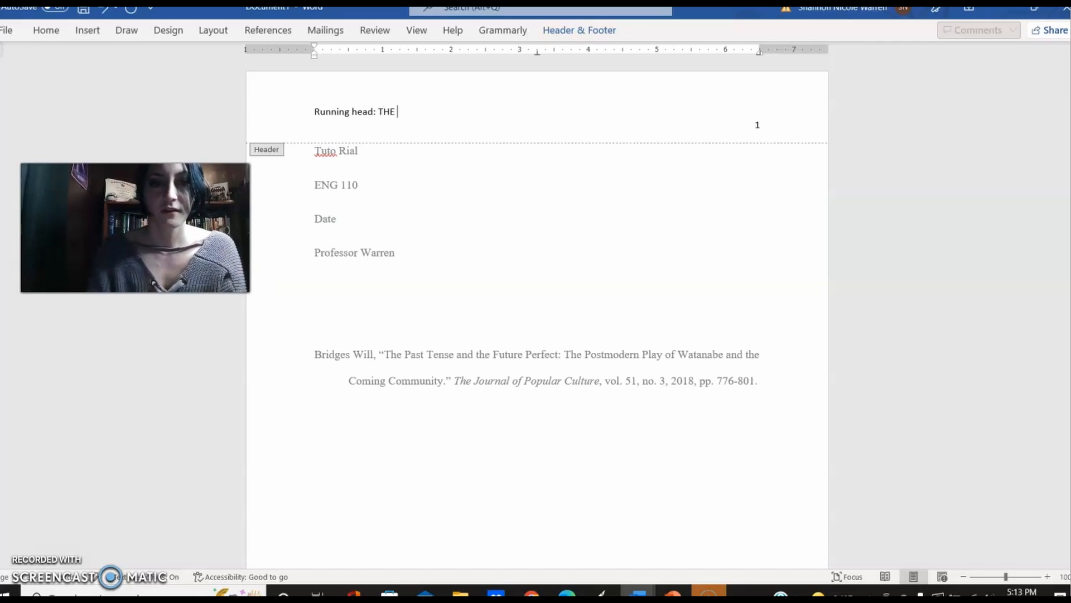
text(PAST TENSE)
double_click(777, 204)
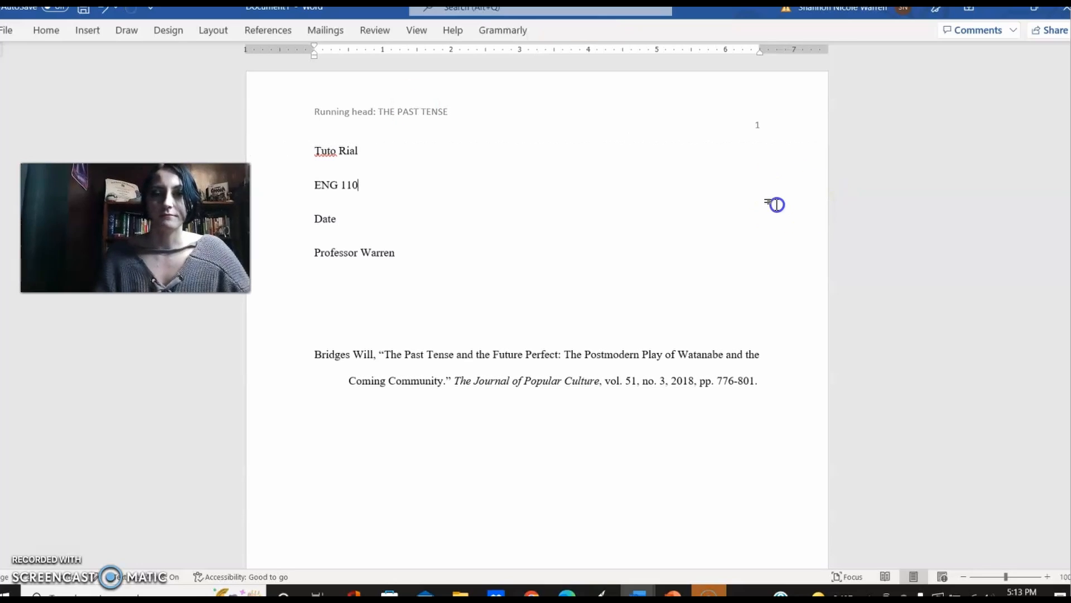
click(574, 249)
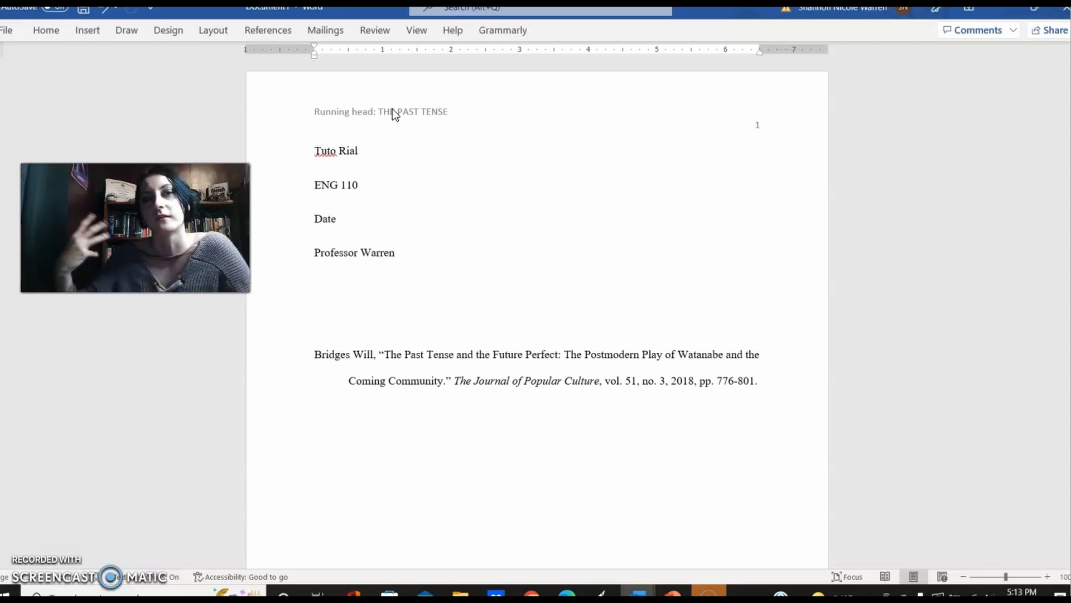
Step: Examine the list of available citation styles in the references settings, including MLA Seventh Edition, without changing the style
click(285, 12)
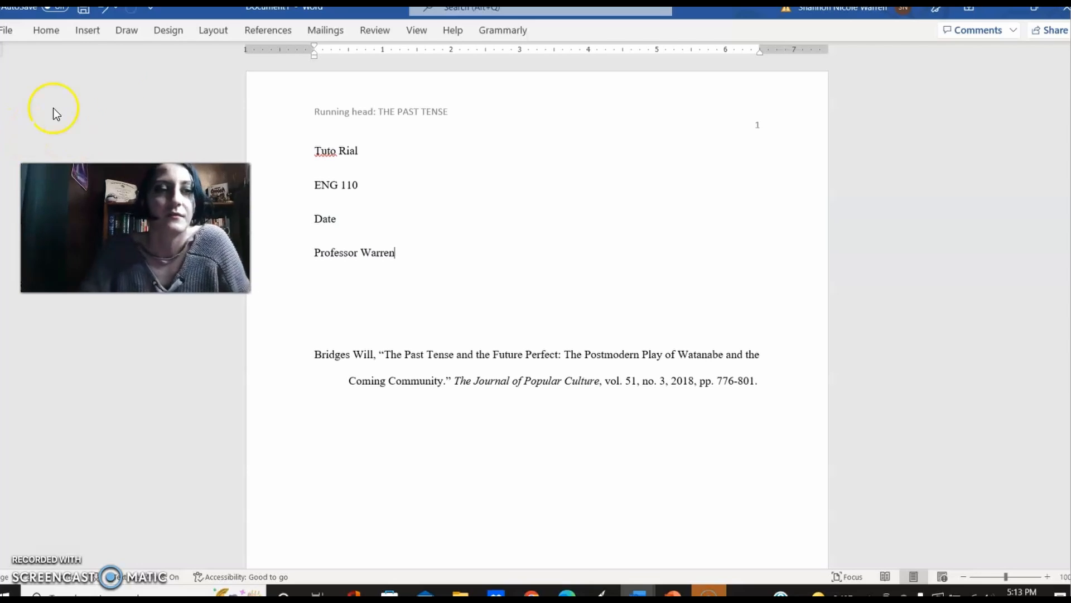
click(287, 35)
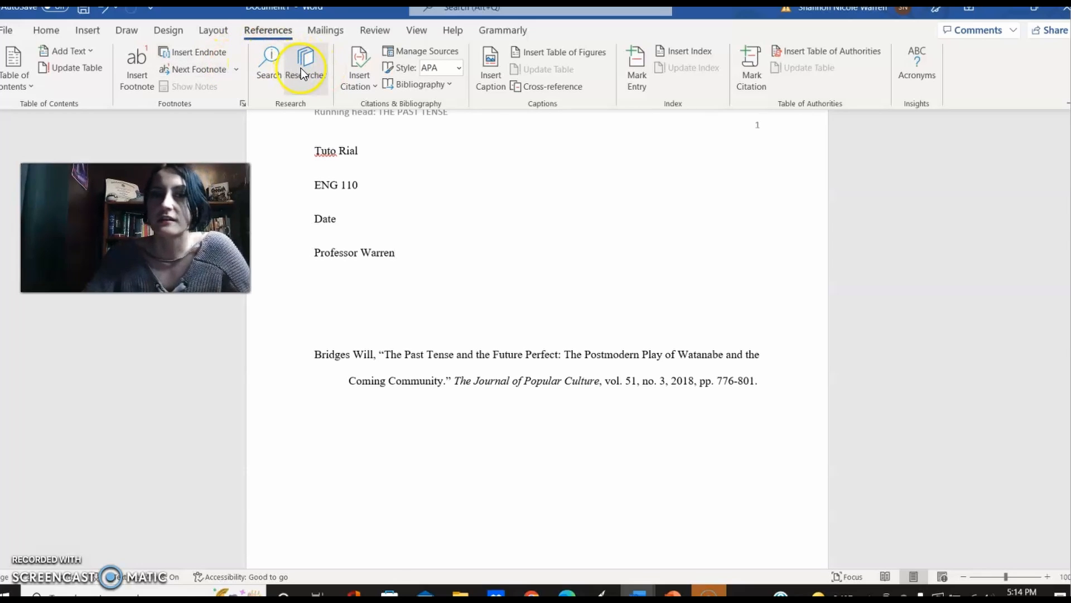
click(460, 71)
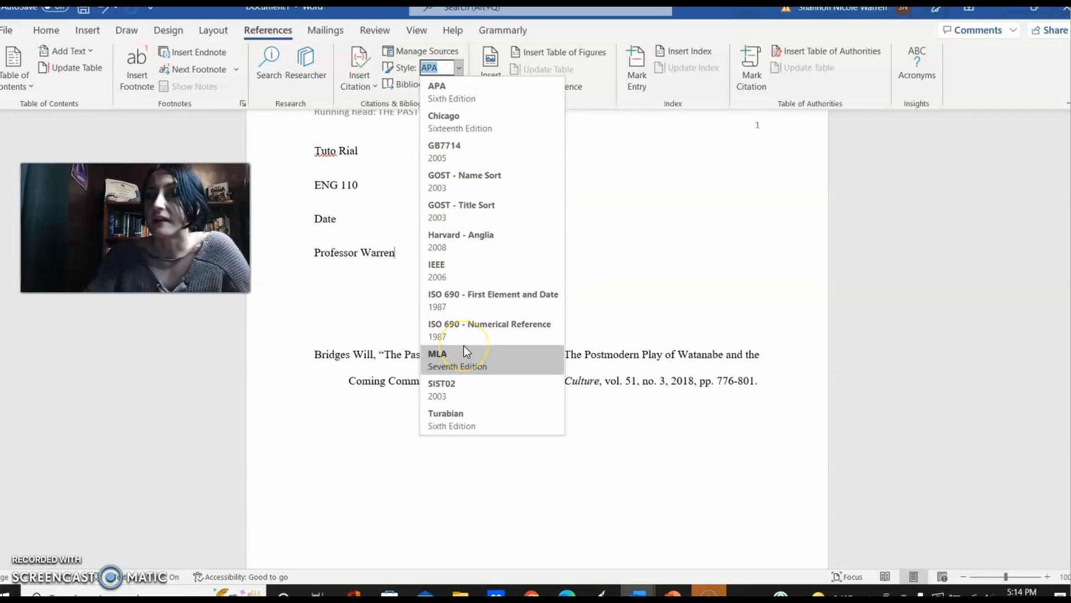
click(477, 364)
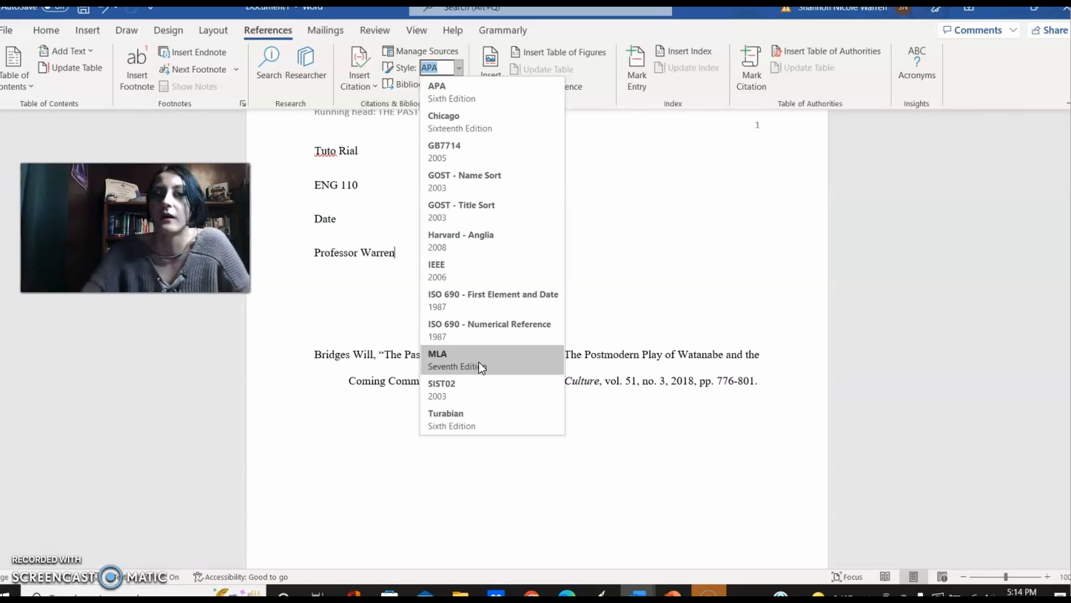
click(702, 226)
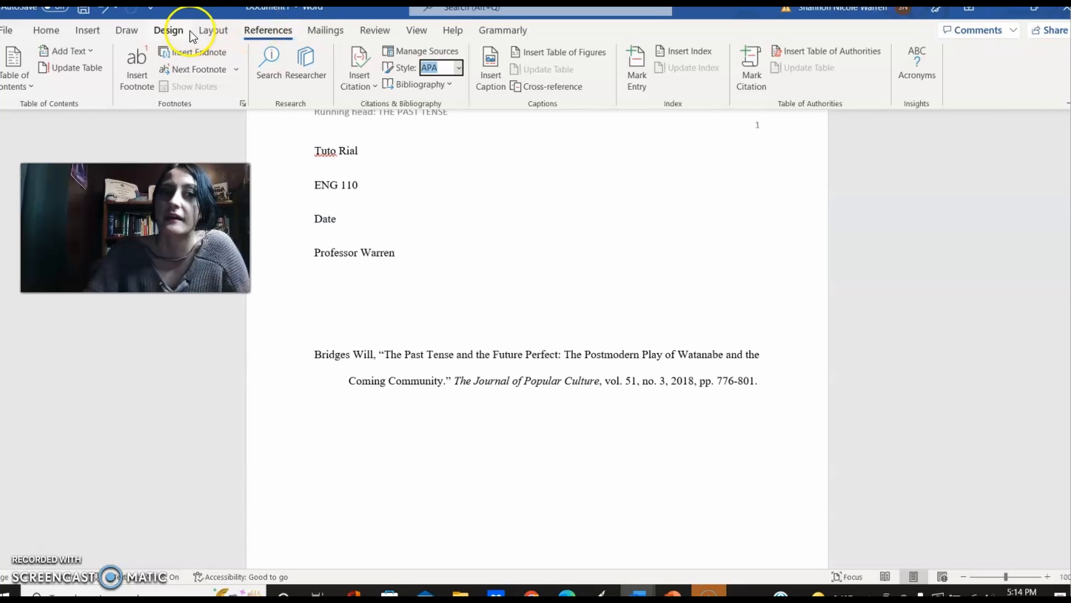
click(205, 31)
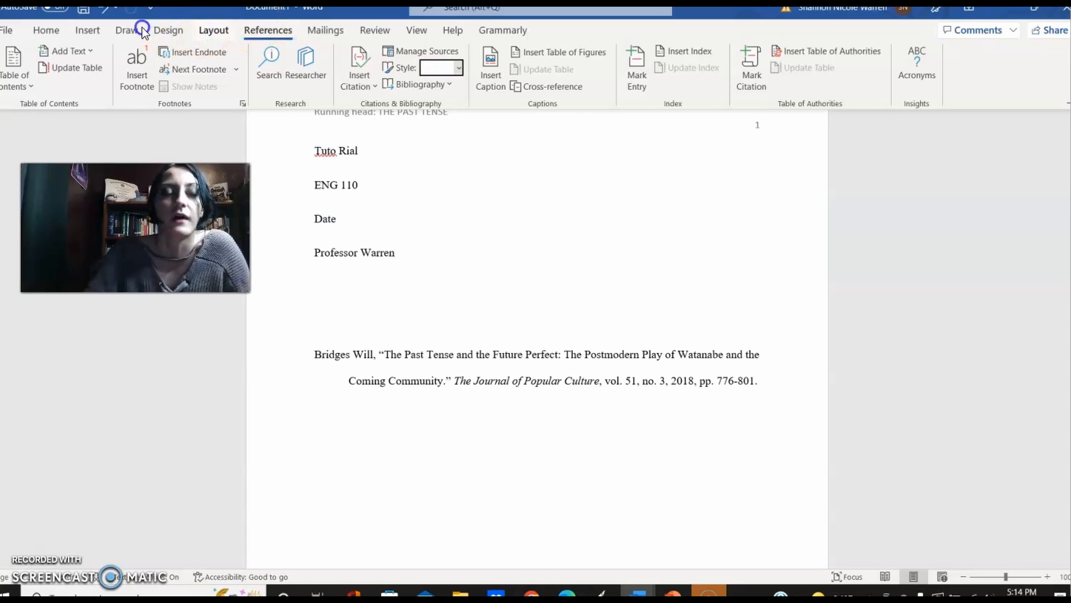
click(89, 31)
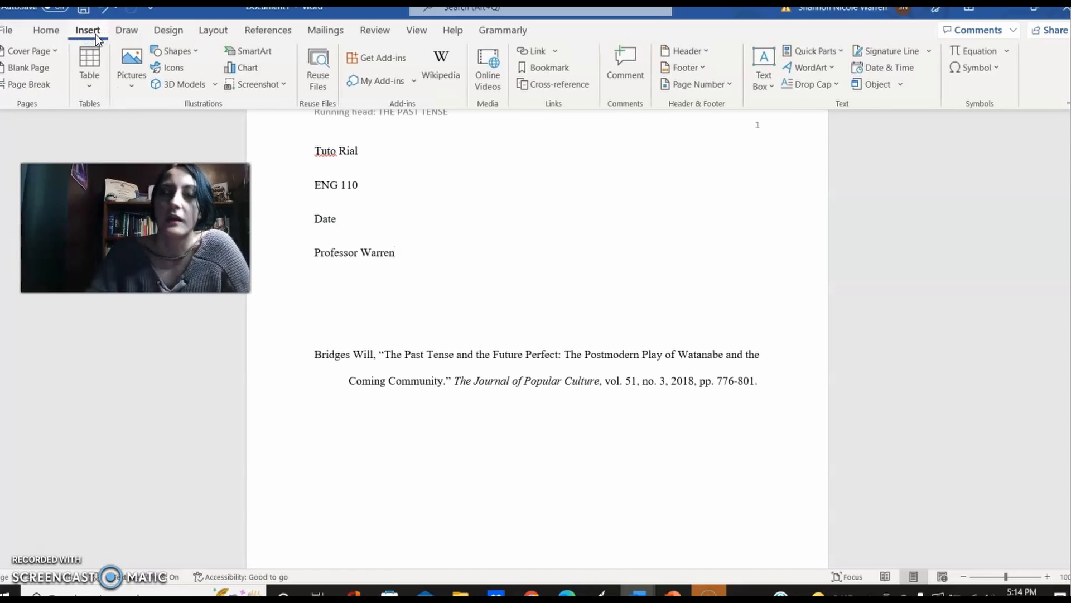
Step: Add three empty lines below the journal citation at the end of the document
click(767, 386)
click(768, 385)
key(Return)
key(Return)
key(Return)
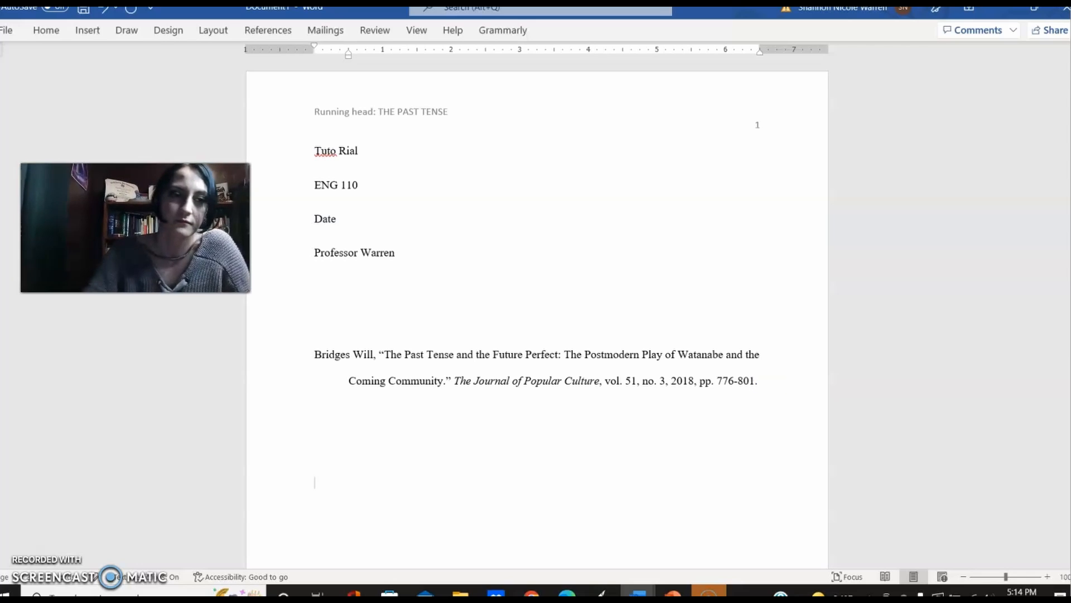
Step: Examine the available picture sources, including this device and stock images, without inserting a picture
click(89, 31)
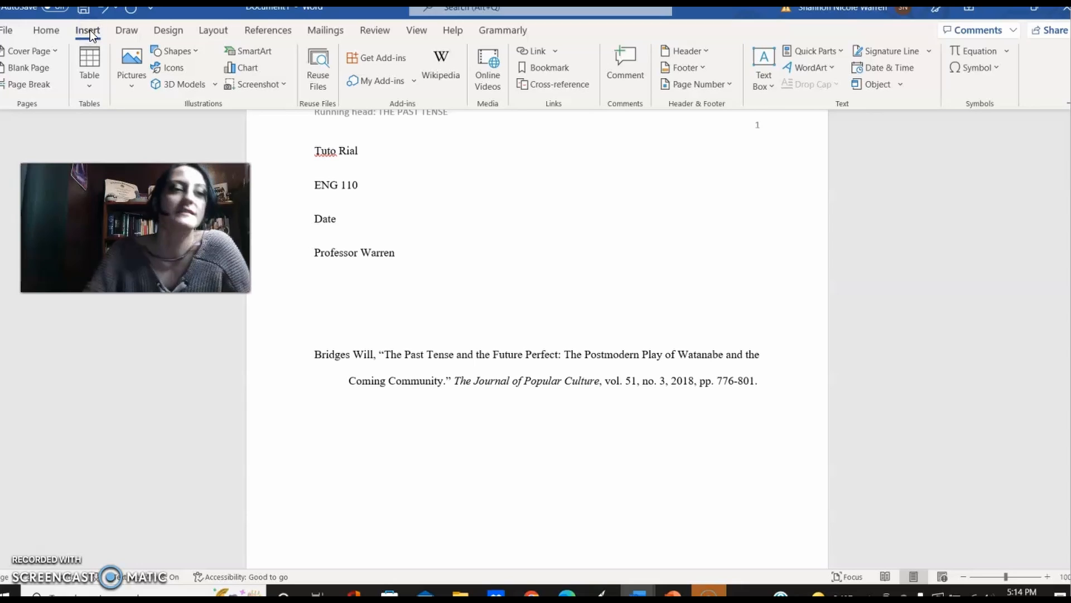
click(125, 85)
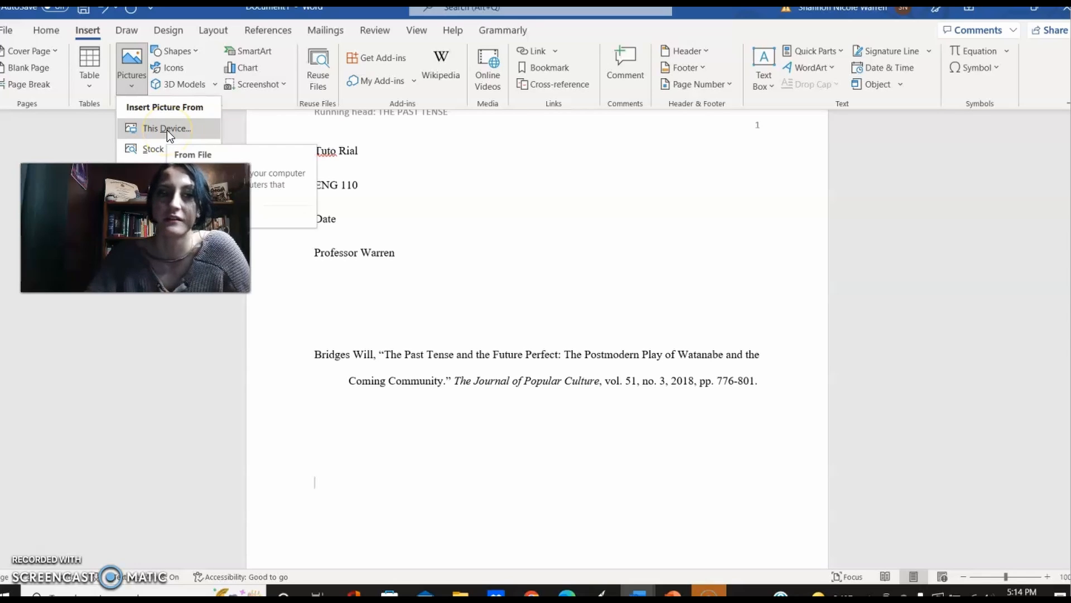
click(450, 188)
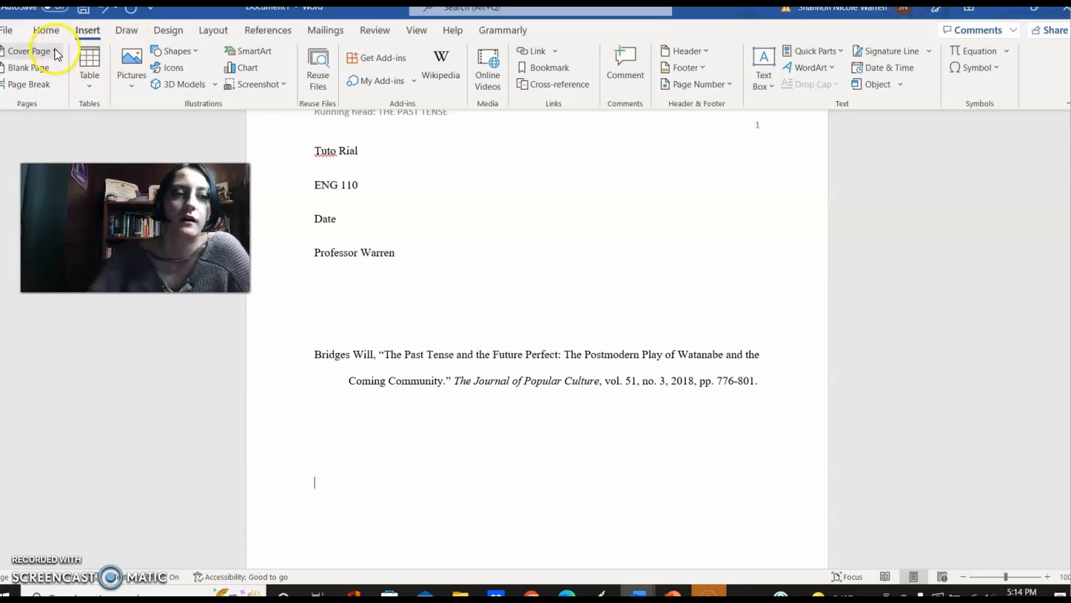
Step: Look through the drawing, layout, view, help and home tools, the Grammarly add-in's commands, and the file start page
click(127, 30)
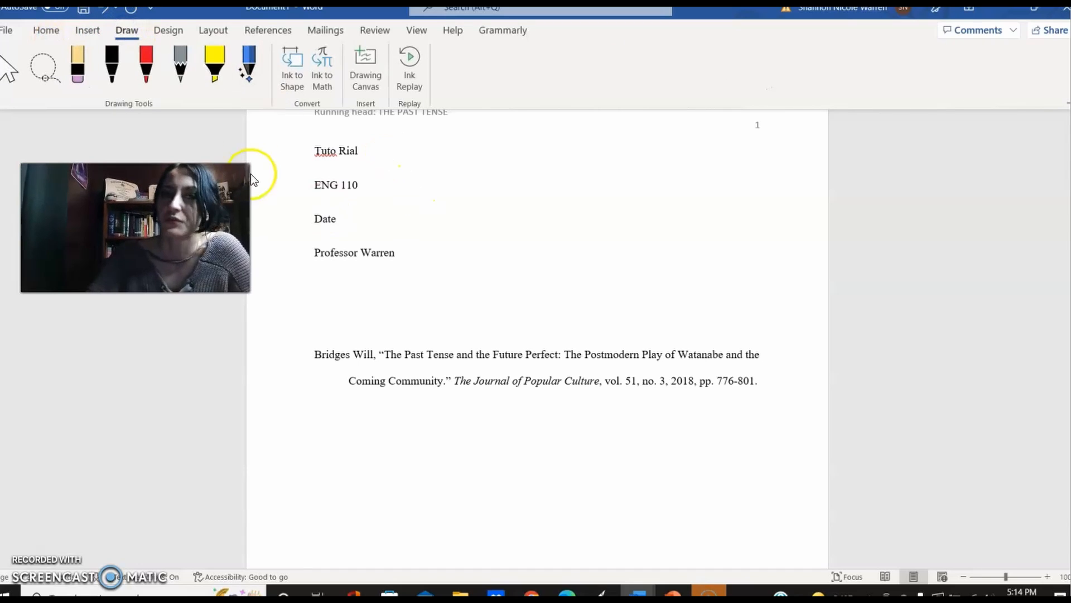
click(200, 31)
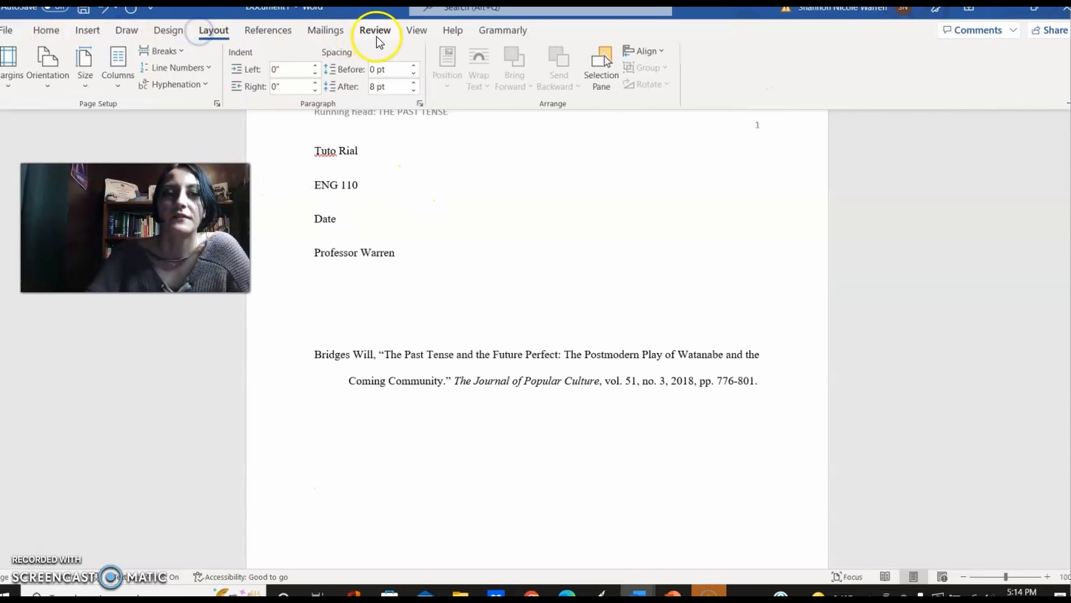
click(419, 29)
click(454, 31)
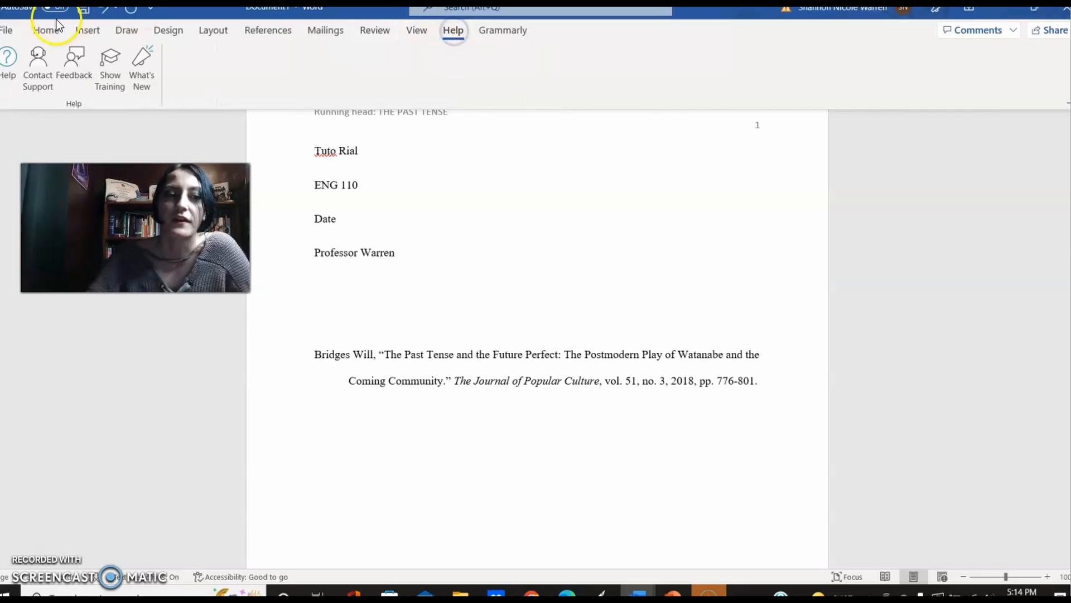
click(29, 29)
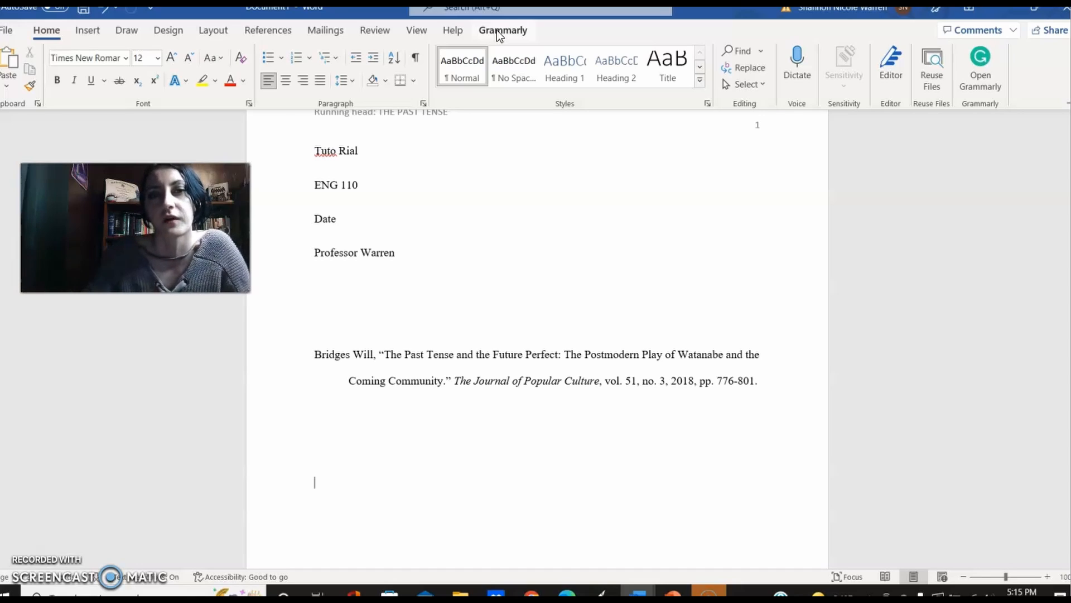
click(498, 32)
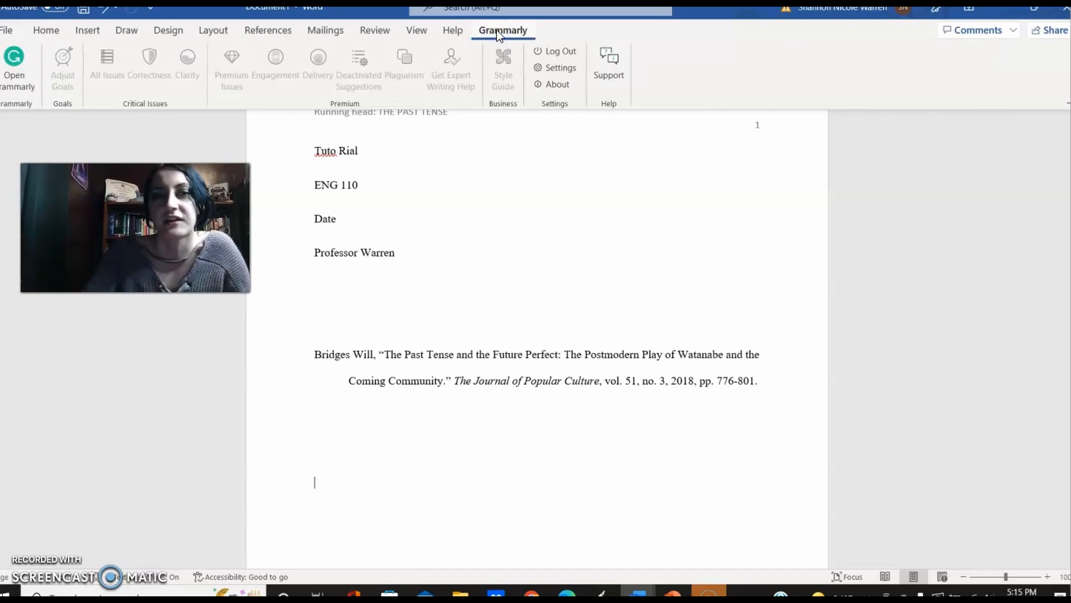
click(448, 30)
click(417, 31)
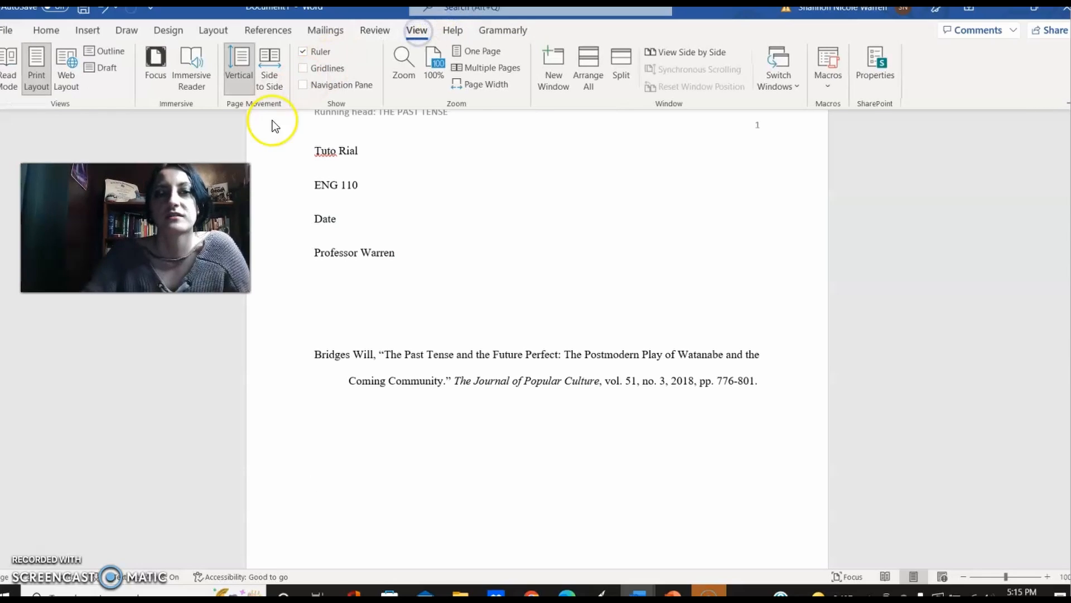
click(515, 29)
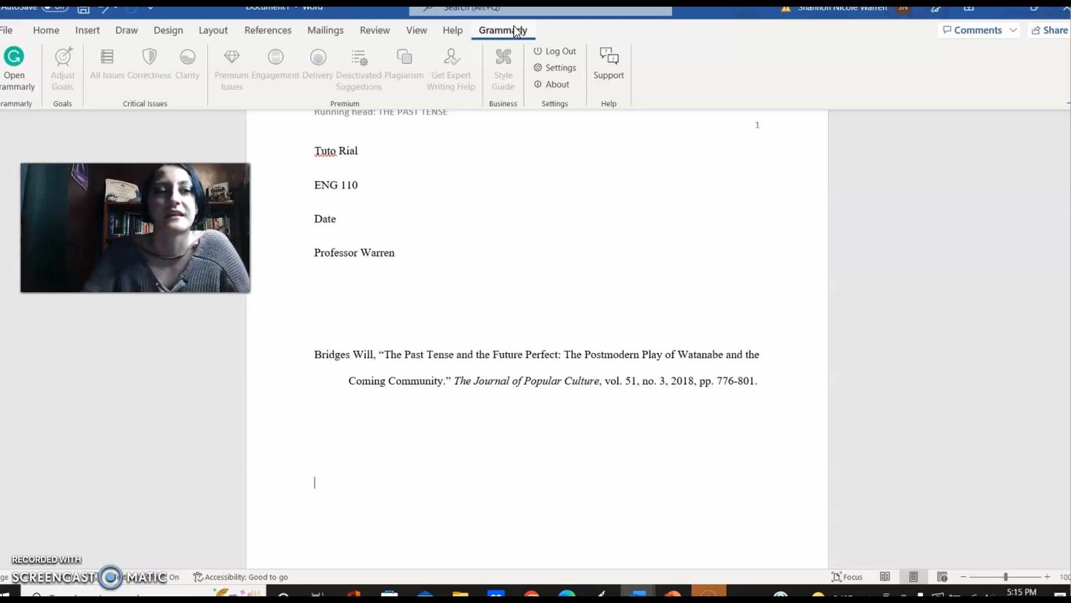
click(14, 36)
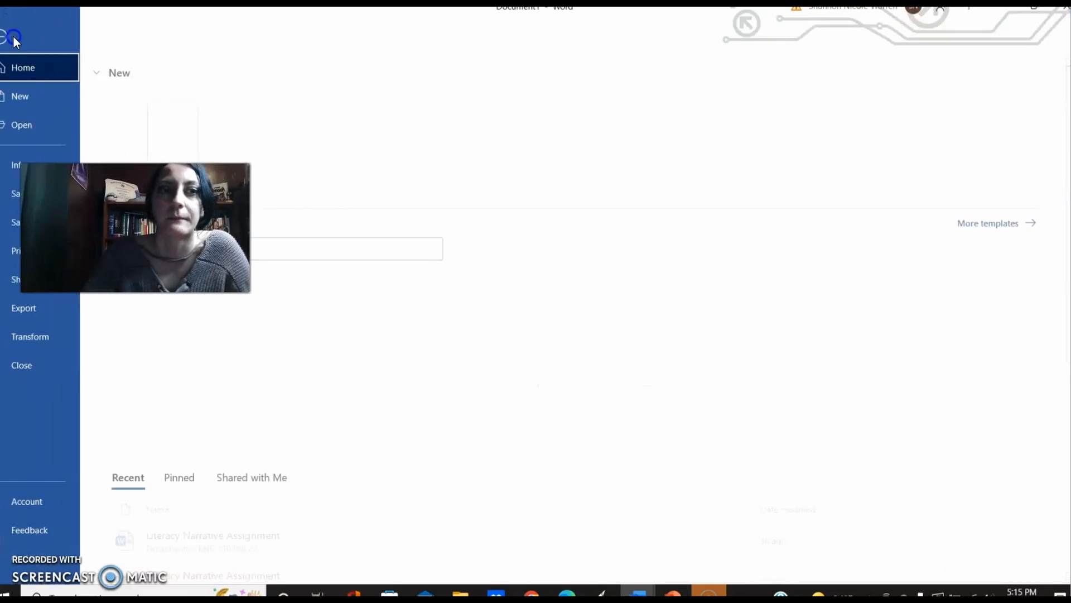
click(13, 42)
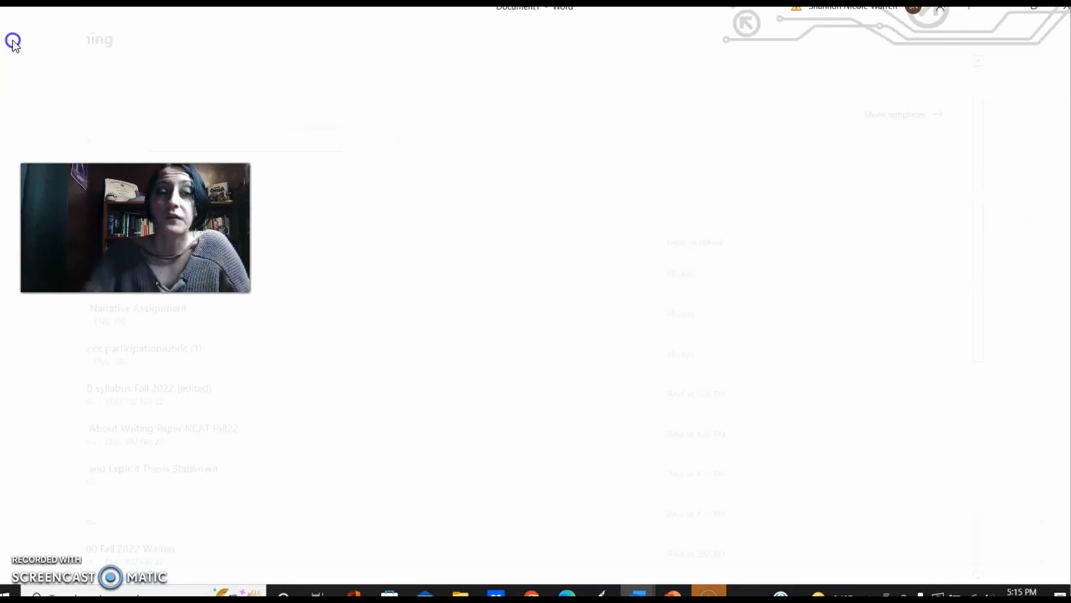